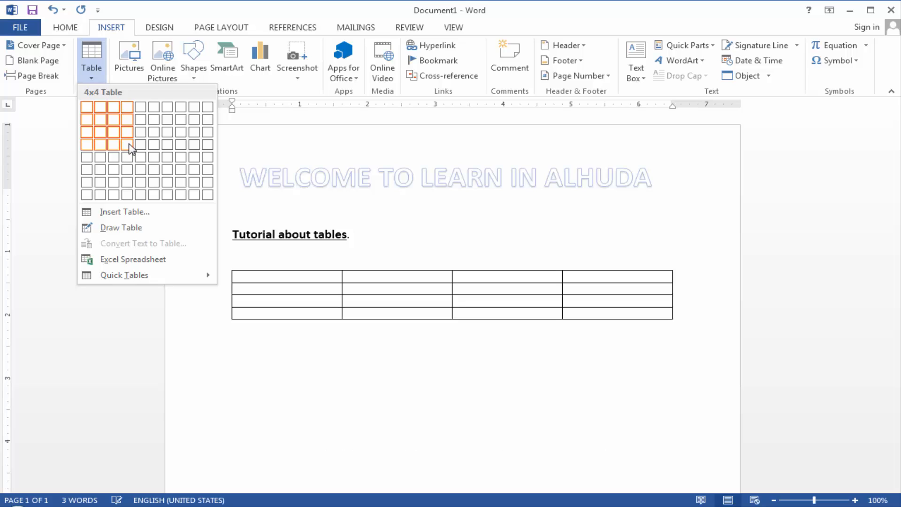
Step: Insert a 4x4 table below the "Tutorial about tables" line and apply the orange grid style with a solid header row
{"action": "left_click", "coordinate": [131, 149]}
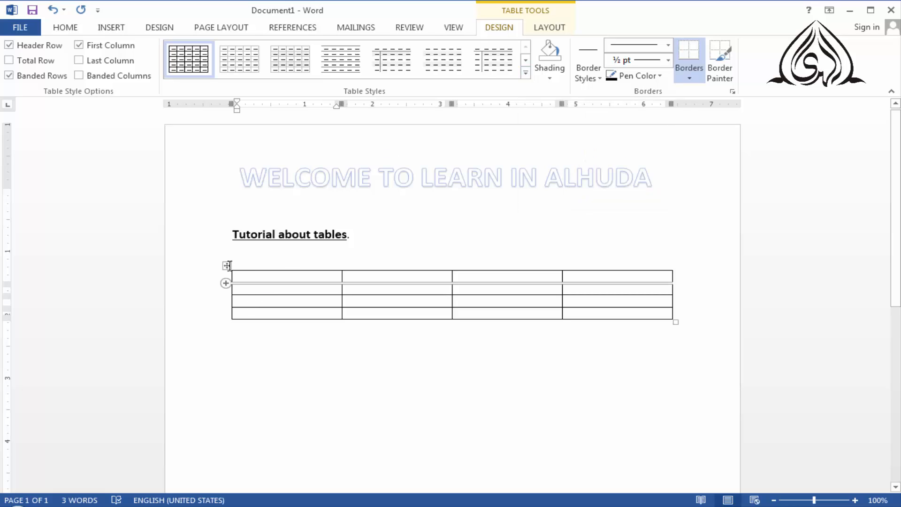
{"action": "left_click", "coordinate": [227, 266]}
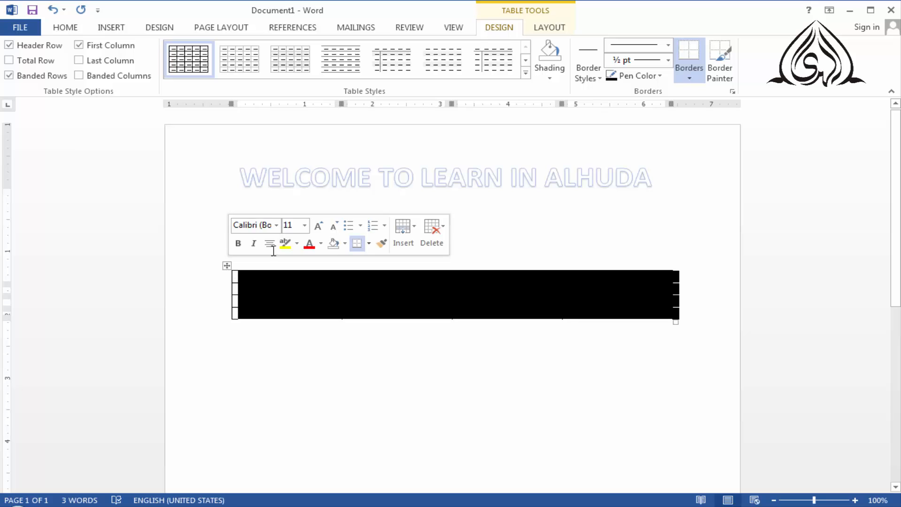
{"action": "left_click", "coordinate": [525, 74]}
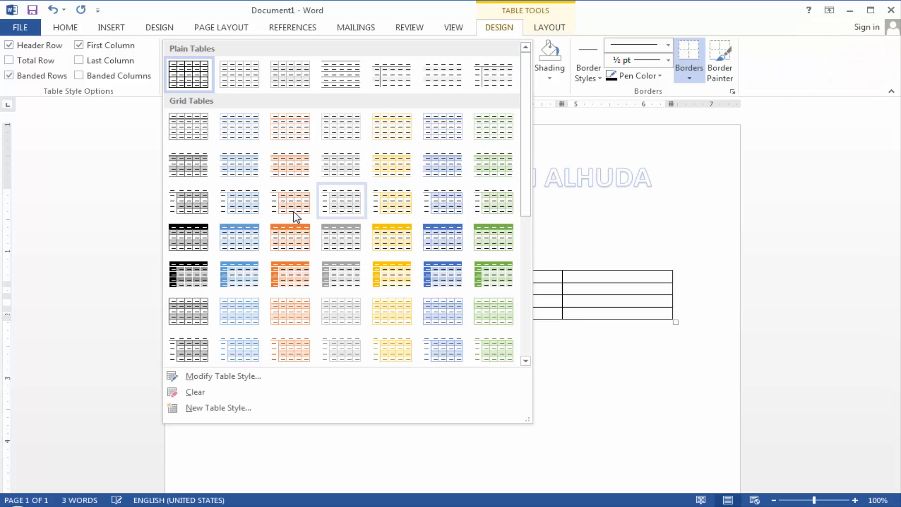
{"action": "left_click", "coordinate": [291, 239]}
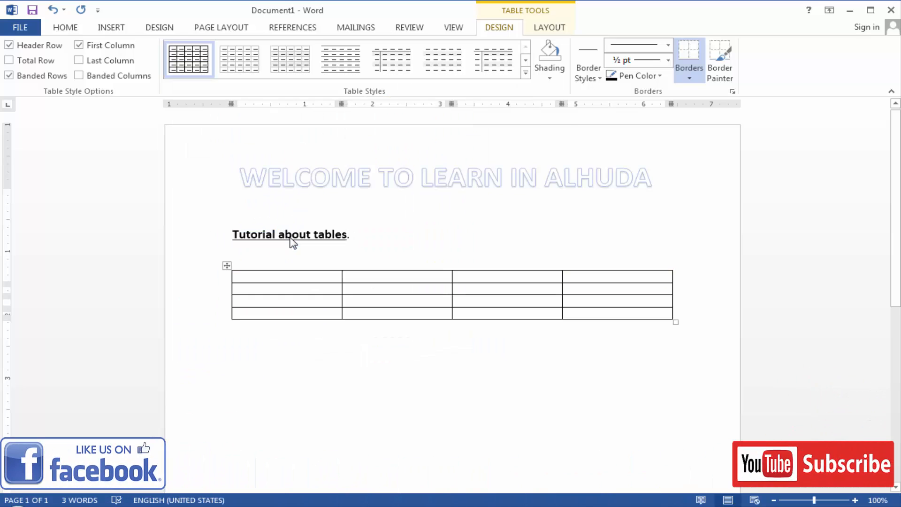
{"action": "left_click", "coordinate": [321, 290]}
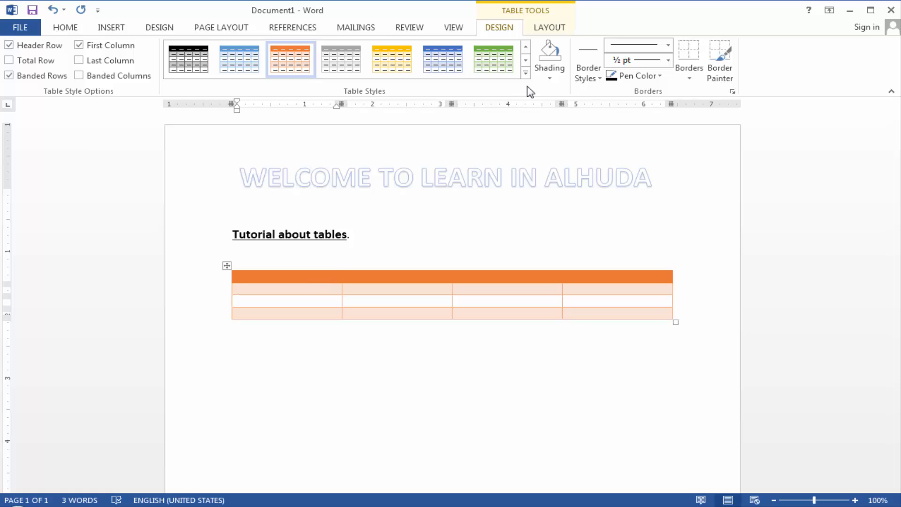
Step: Change the table style to the blue banded grid design, followed by the black dark grid design
{"action": "left_click", "coordinate": [526, 73]}
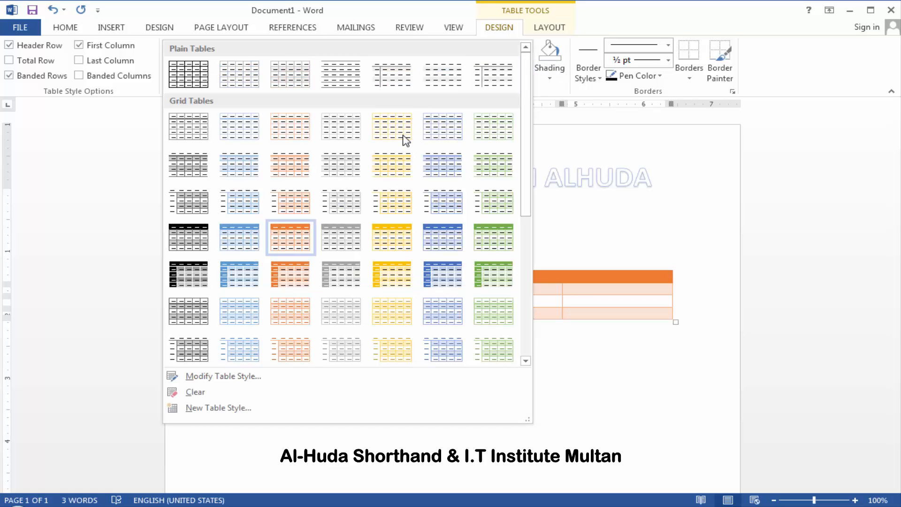
{"action": "left_click", "coordinate": [432, 164]}
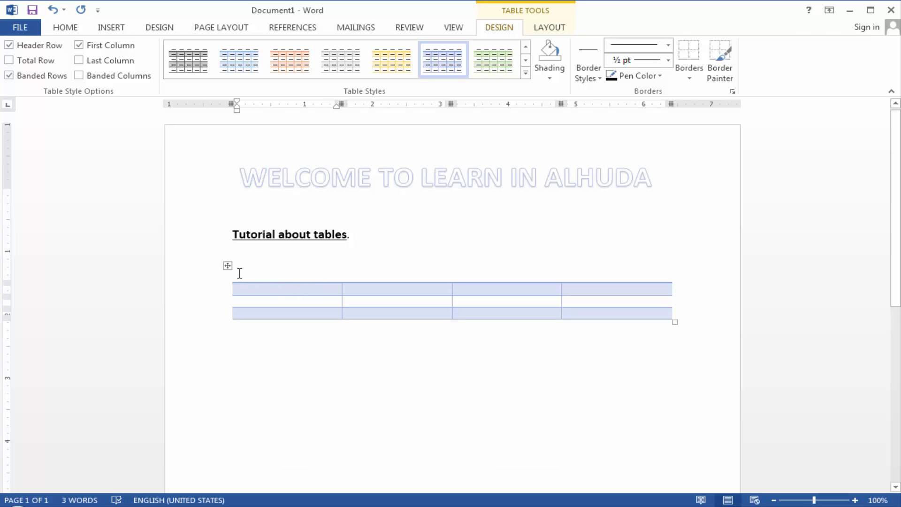
{"action": "left_click", "coordinate": [525, 75]}
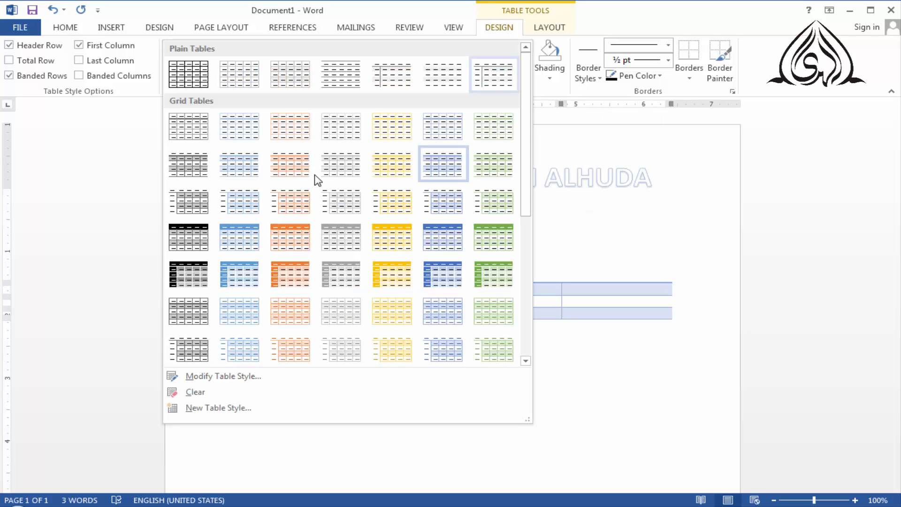
{"action": "left_click", "coordinate": [192, 271]}
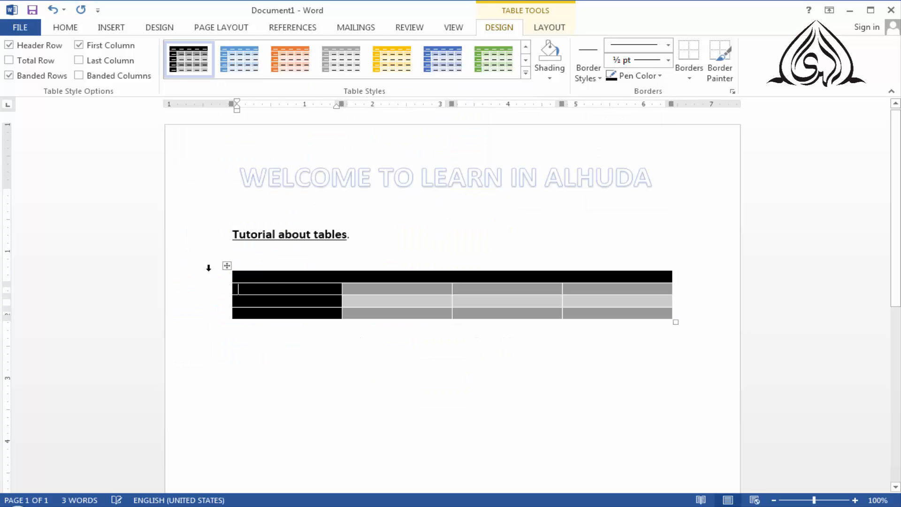
Step: Apply the light blue outlined grid style to the table and switch its Header Row formatting off and on again
{"action": "left_click", "coordinate": [525, 73]}
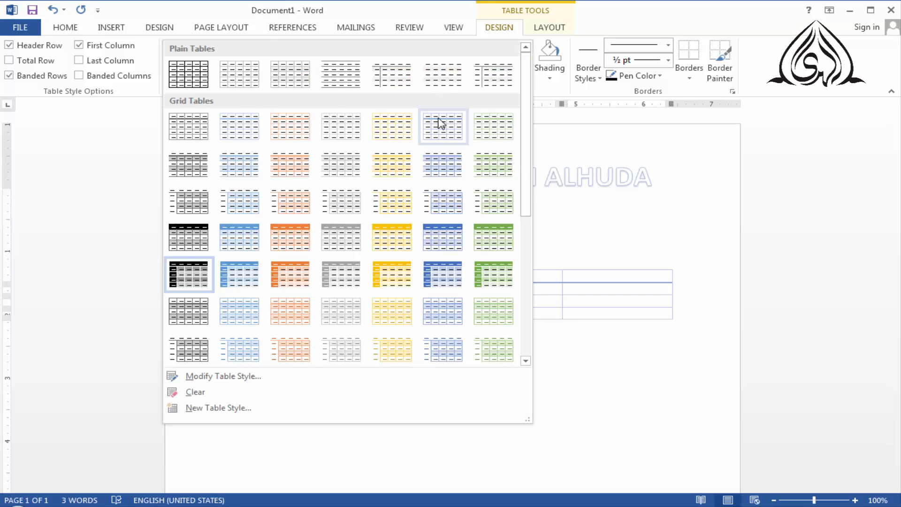
{"action": "left_click", "coordinate": [438, 121]}
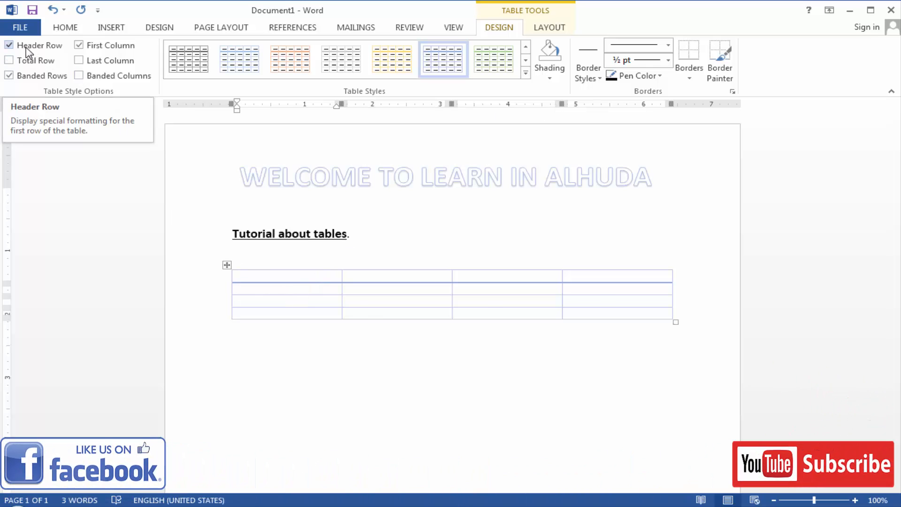
{"action": "left_click", "coordinate": [10, 46]}
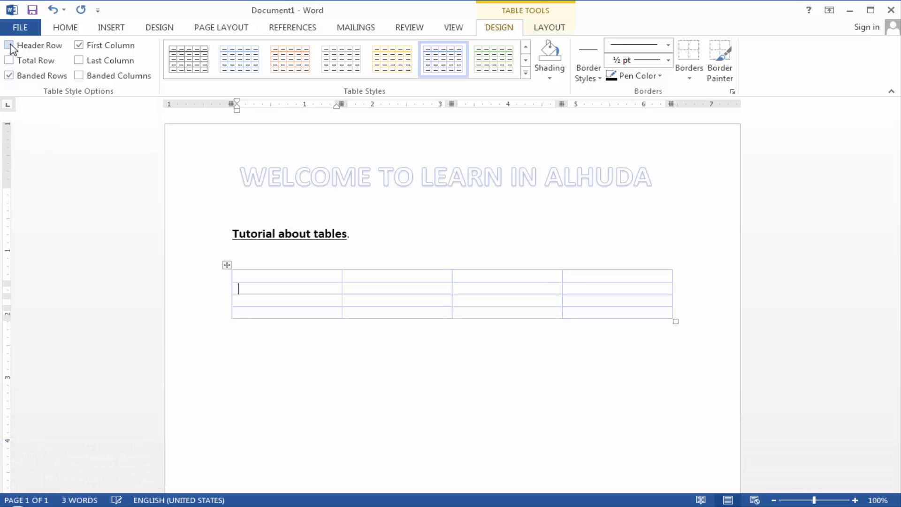
{"action": "left_click", "coordinate": [10, 47]}
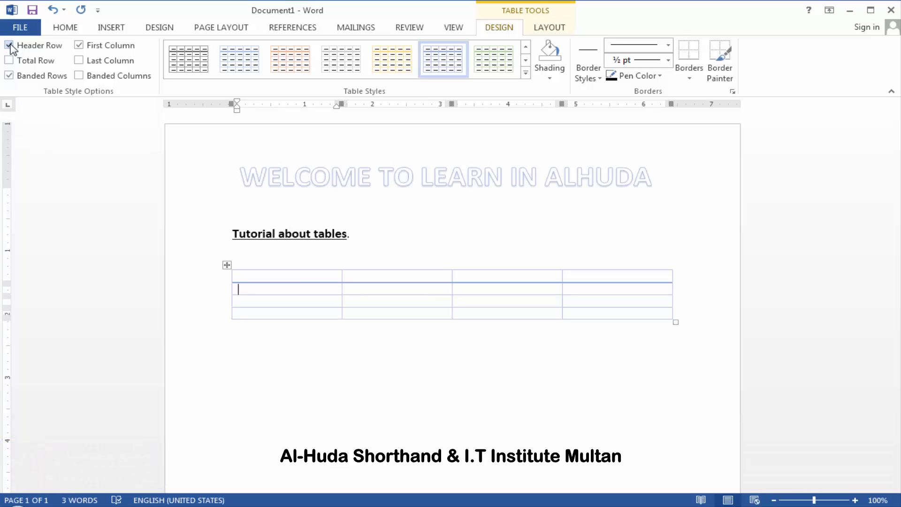
Step: Apply the black dark grid style to the table and turn off its Header Row formatting
{"action": "left_click", "coordinate": [525, 73]}
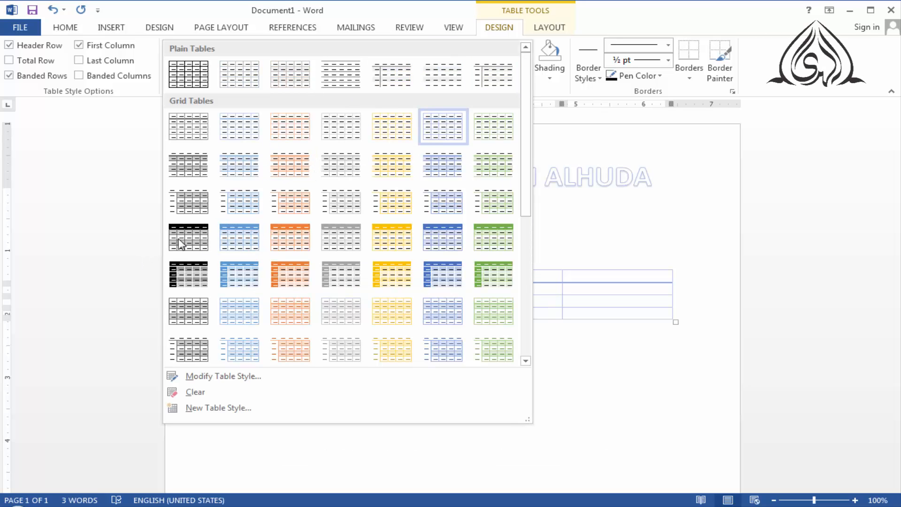
{"action": "left_click", "coordinate": [187, 271]}
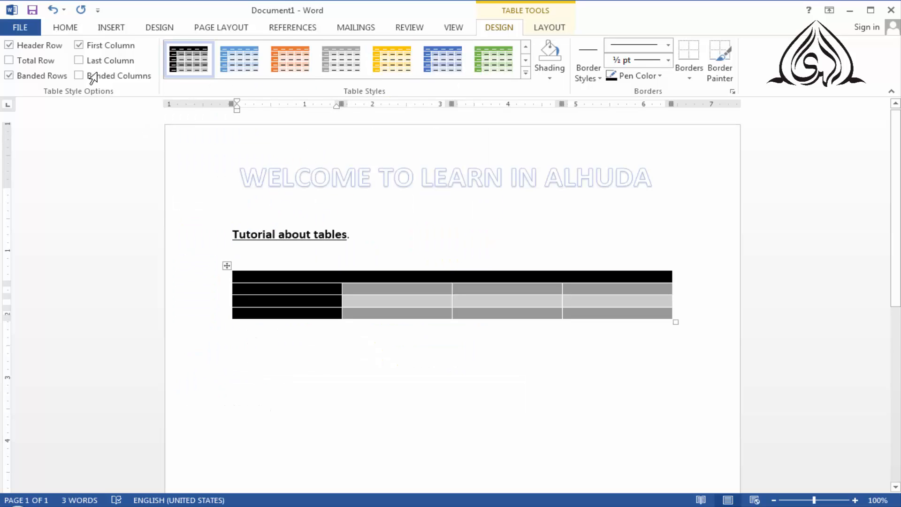
{"action": "left_click", "coordinate": [9, 46]}
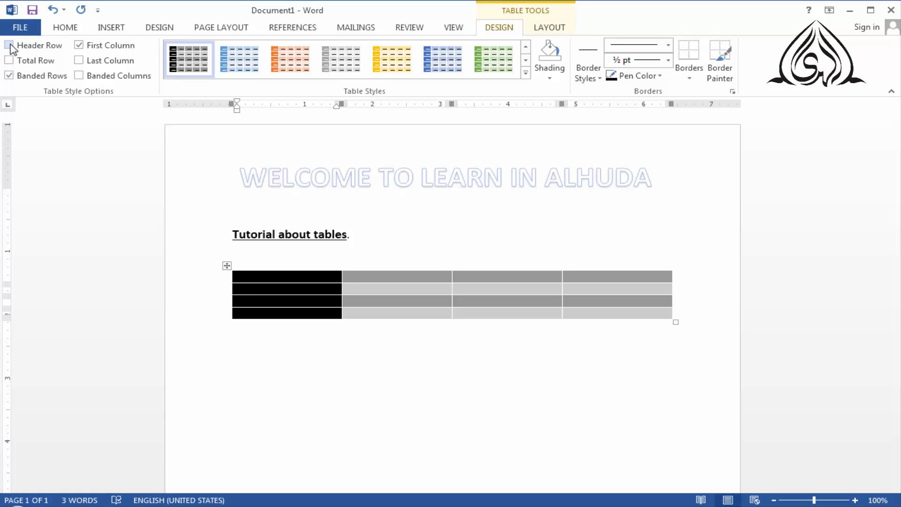
{"action": "left_click", "coordinate": [9, 46]}
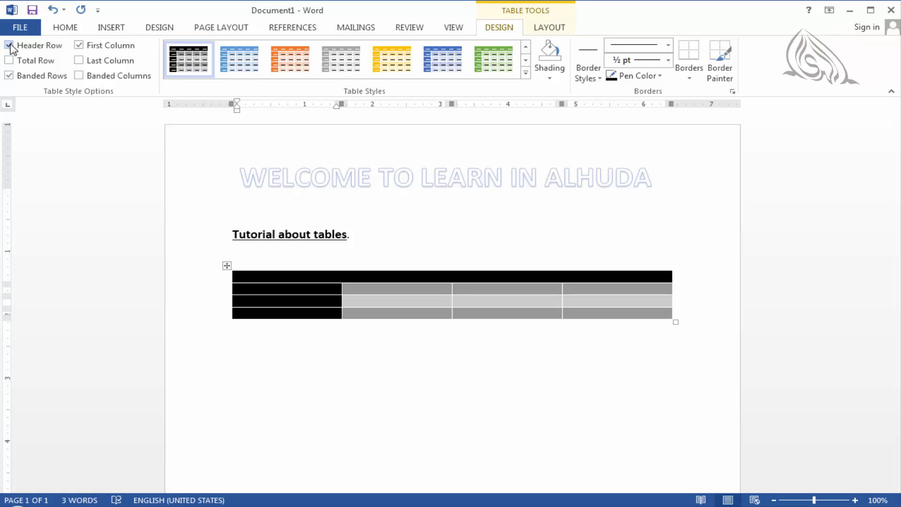
{"action": "left_click", "coordinate": [9, 46]}
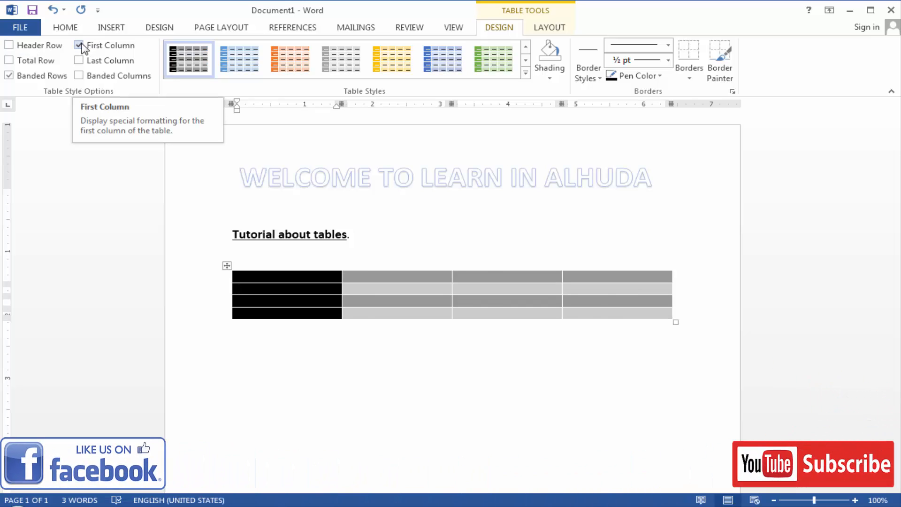
Step: Turn off the table's First Column formatting and dismiss the Windows color scheme dialog
{"action": "left_click", "coordinate": [80, 45]}
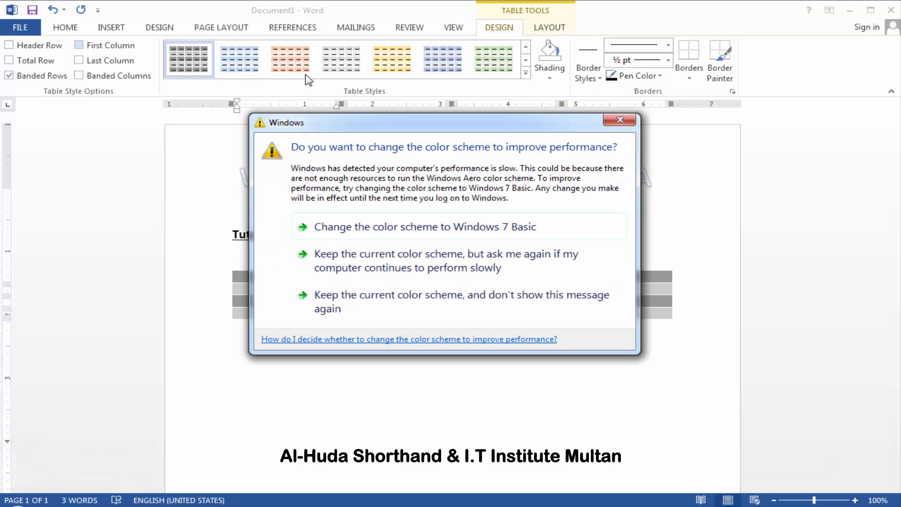
{"action": "left_click", "coordinate": [620, 120]}
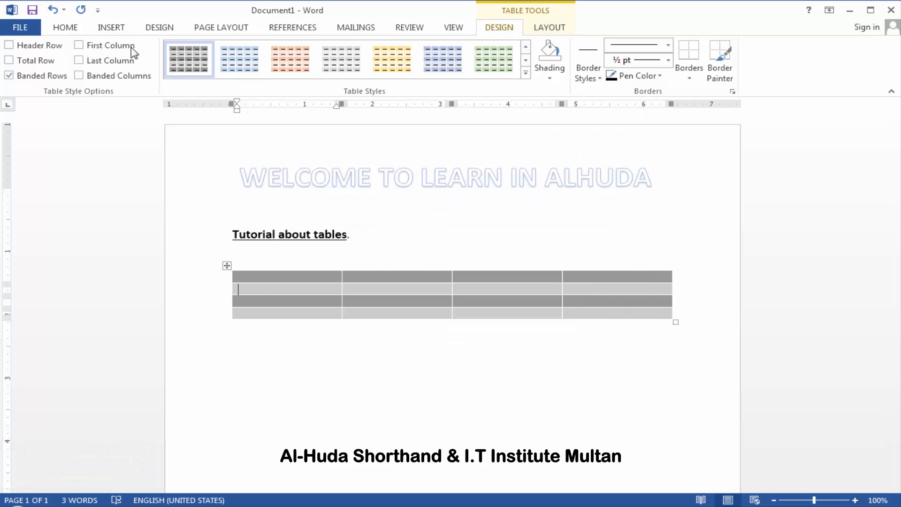
{"action": "left_click", "coordinate": [80, 46]}
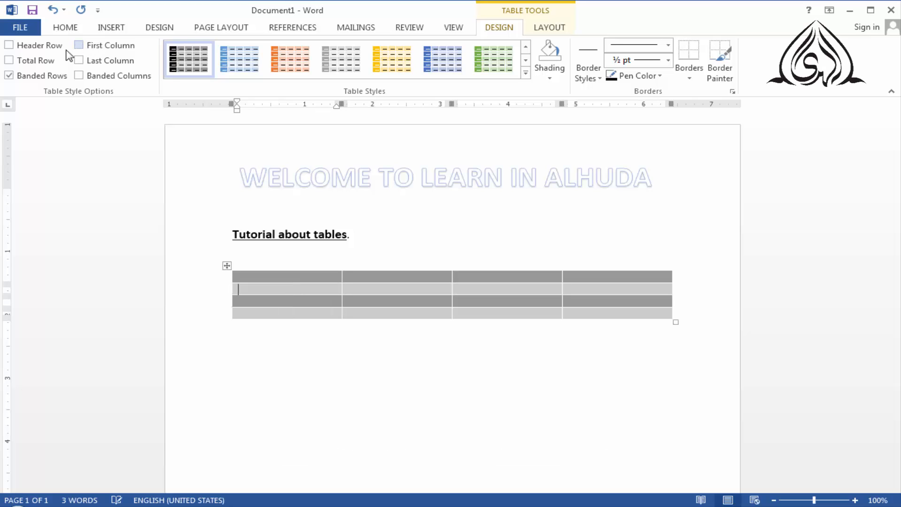
Step: Try the Total Row and Last Column formatting on the table, switching each one on and off again
{"action": "left_click", "coordinate": [9, 61]}
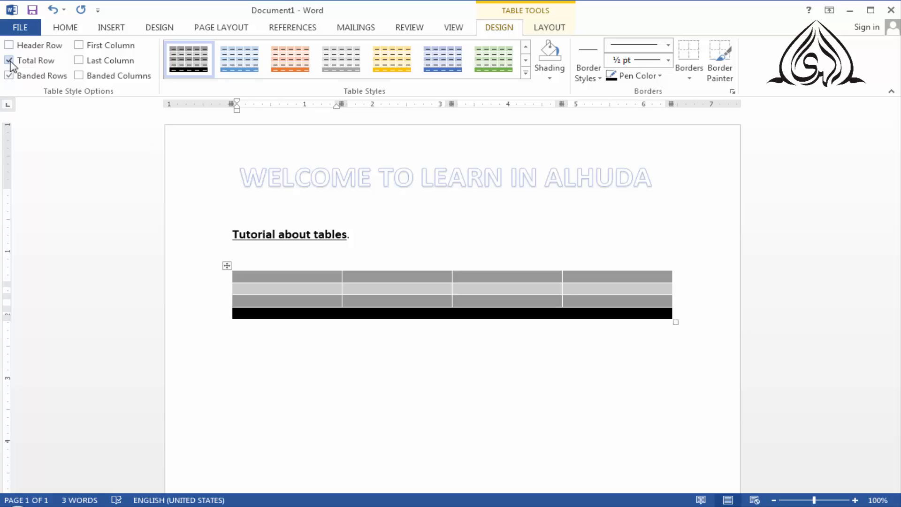
{"action": "left_click", "coordinate": [9, 61]}
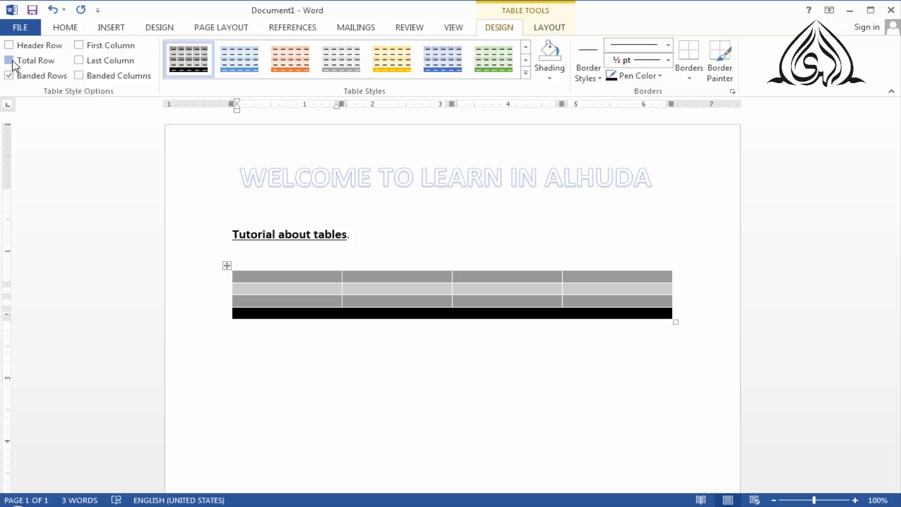
{"action": "left_click", "coordinate": [79, 61]}
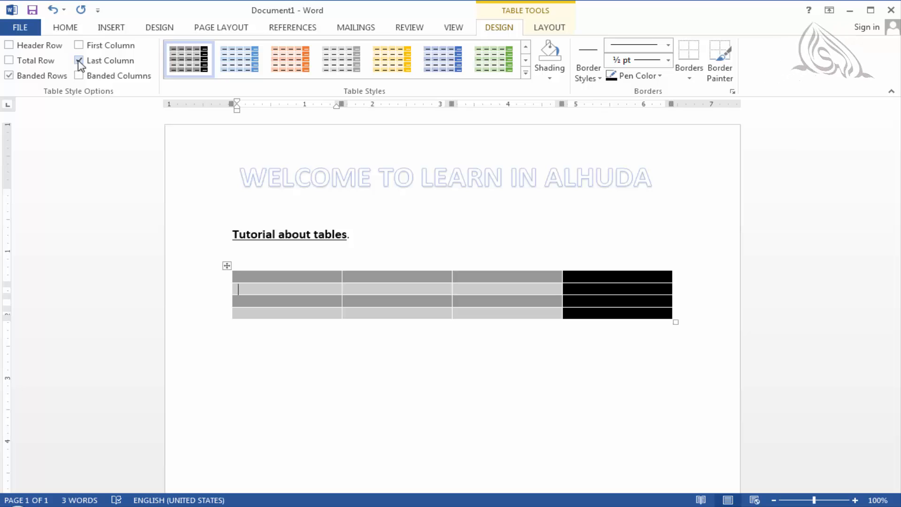
{"action": "left_click", "coordinate": [79, 61]}
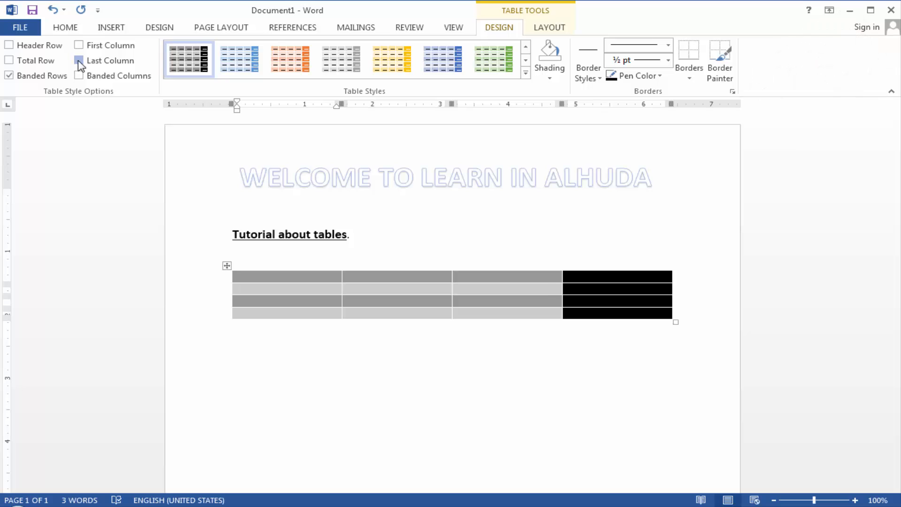
Step: Turn off the table's Banded Rows formatting and try Banded Columns, switching it on and off again
{"action": "left_click", "coordinate": [9, 77]}
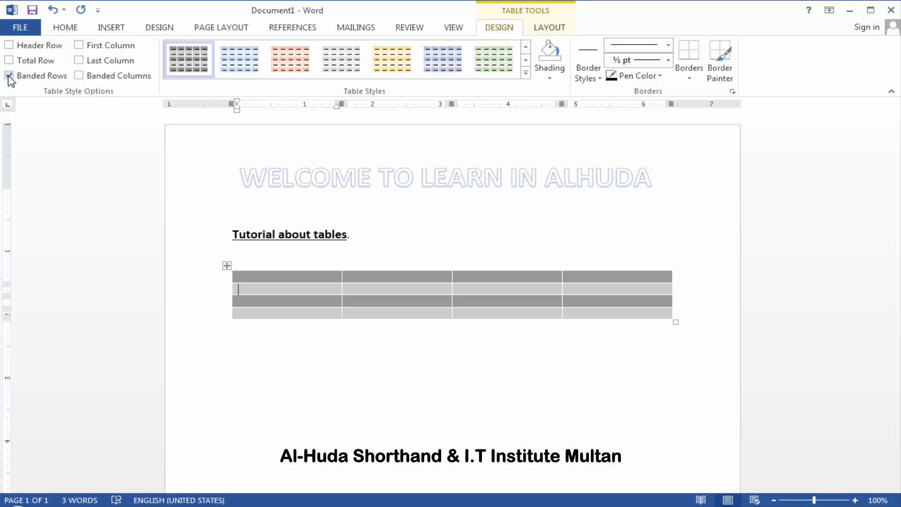
{"action": "left_click", "coordinate": [9, 77]}
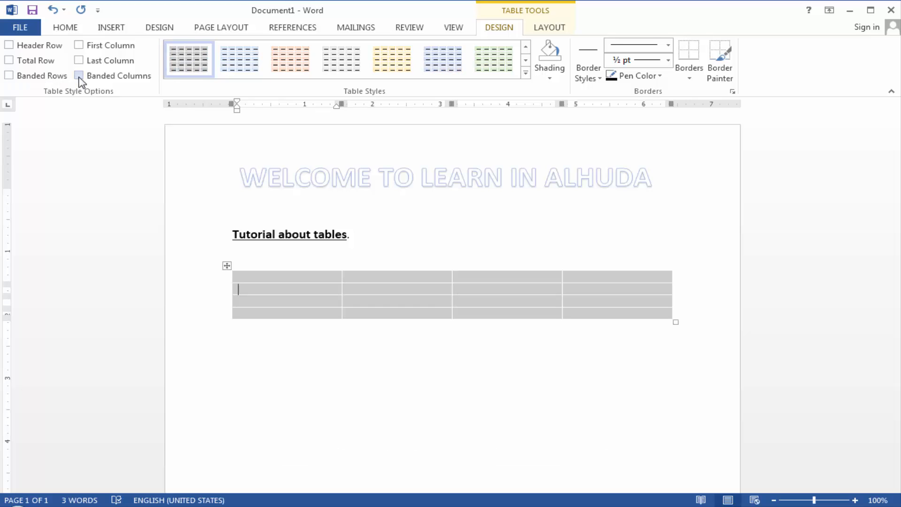
{"action": "left_click", "coordinate": [80, 80]}
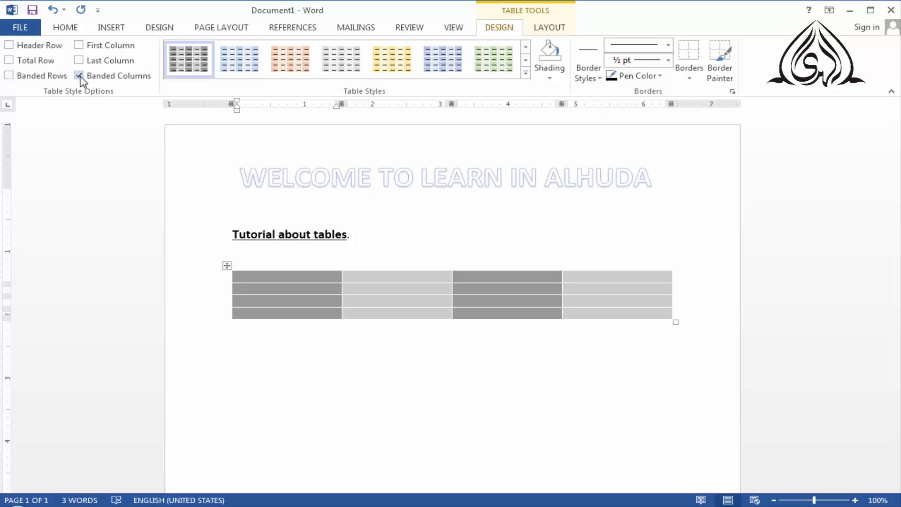
{"action": "left_click", "coordinate": [81, 77]}
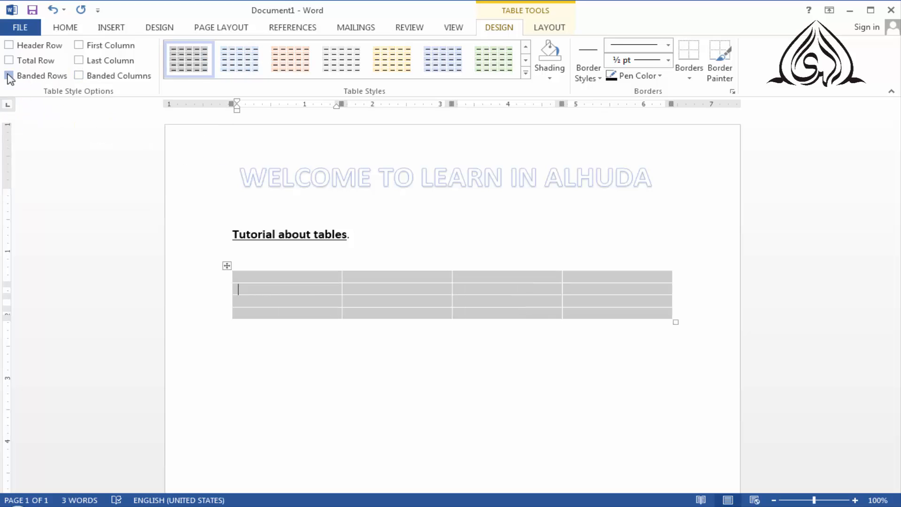
{"action": "left_click", "coordinate": [9, 76]}
{"action": "left_click", "coordinate": [9, 76]}
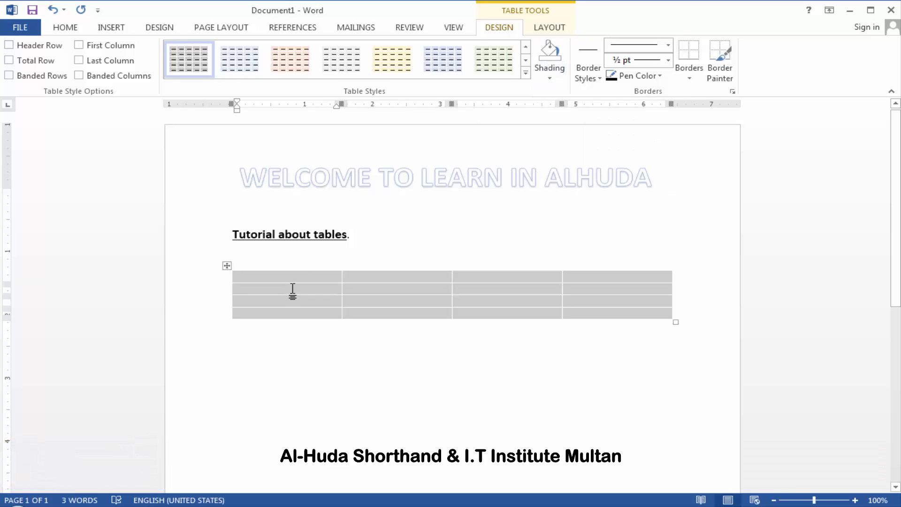
Step: Shade the first cell of the table's second row orange and the third column green, using standard colors
{"action": "left_click", "coordinate": [550, 78]}
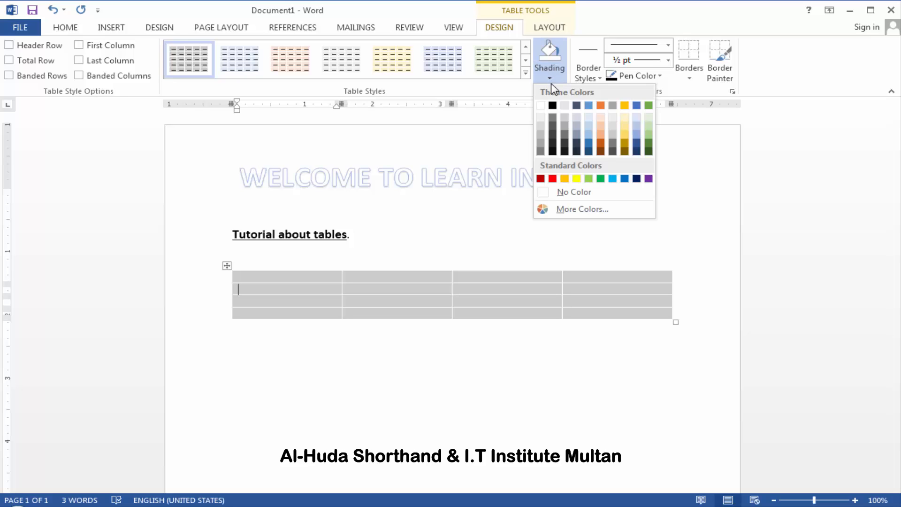
{"action": "left_click", "coordinate": [564, 179]}
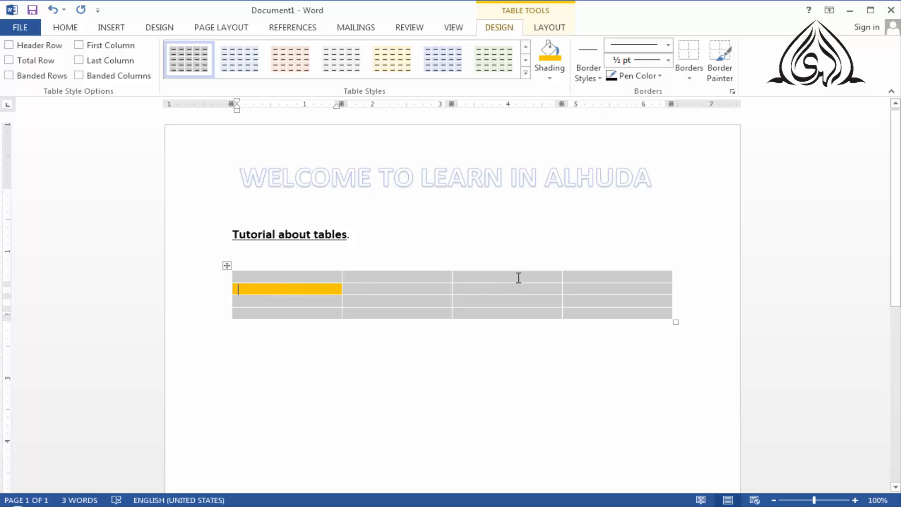
{"action": "left_click_drag", "start_coordinate": [519, 279], "coordinate": [514, 315]}
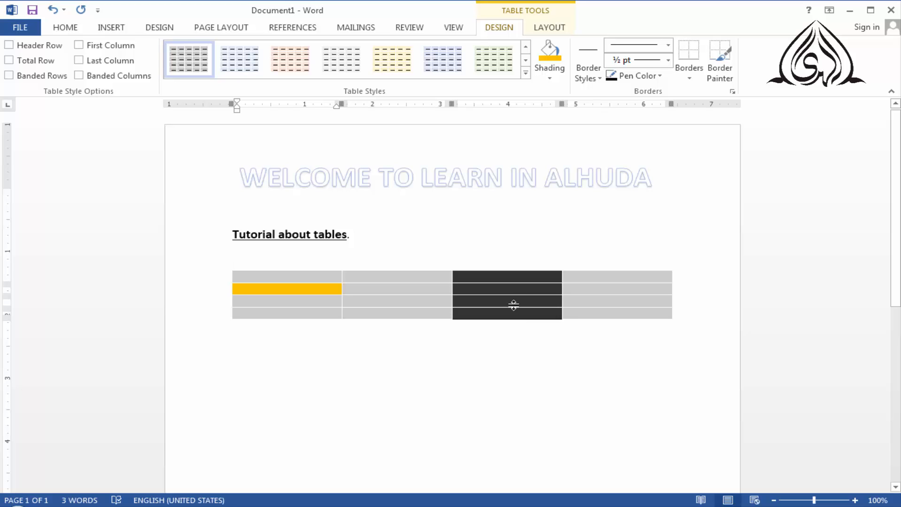
{"action": "left_click", "coordinate": [550, 79]}
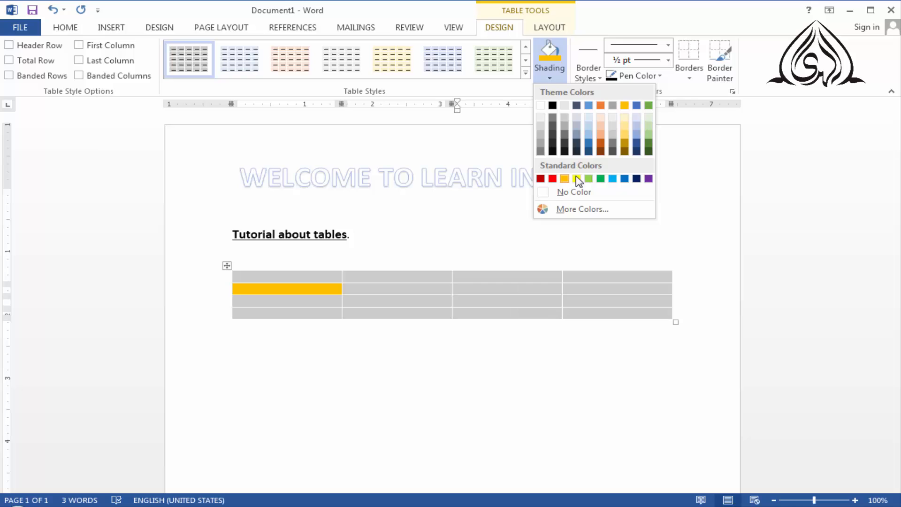
{"action": "left_click", "coordinate": [601, 179]}
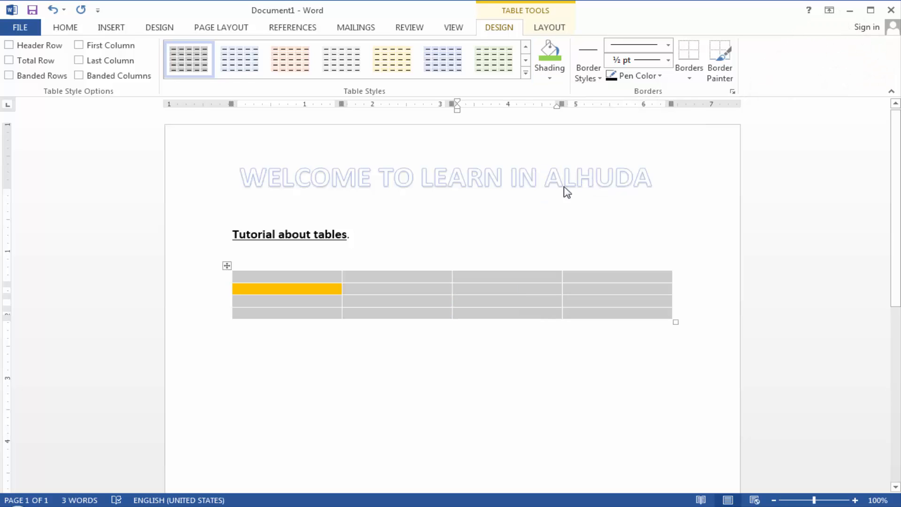
Step: Undo the table's green third-column shading and the orange cell shading, dismissing the Windows color scheme dialog
{"action": "left_click", "coordinate": [519, 269]}
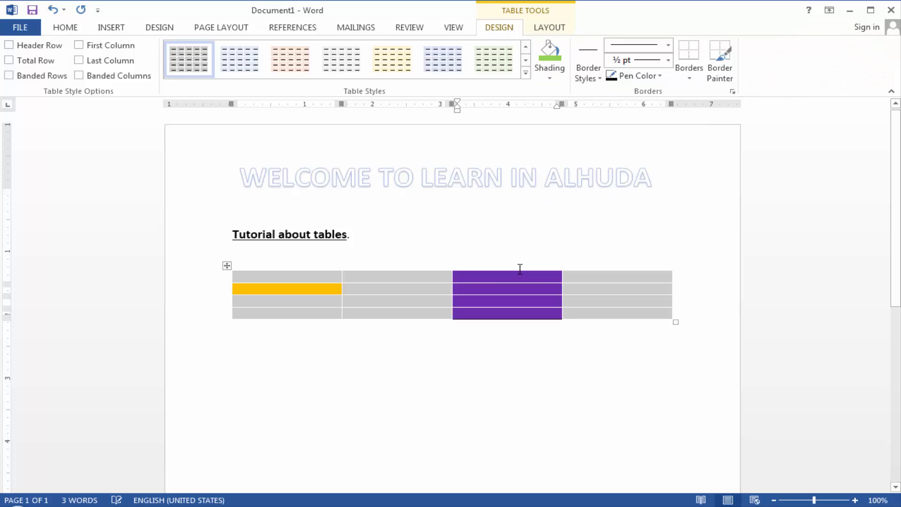
{"action": "left_click", "coordinate": [54, 10]}
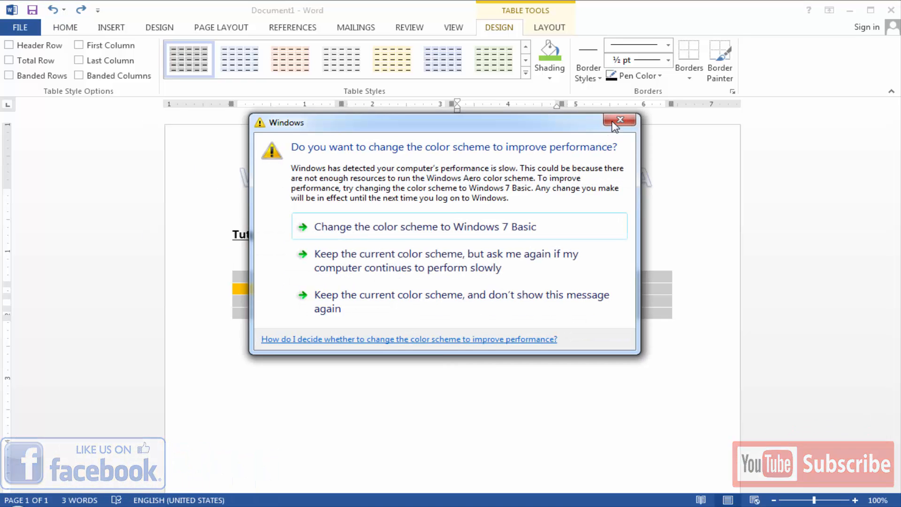
{"action": "left_click", "coordinate": [614, 122]}
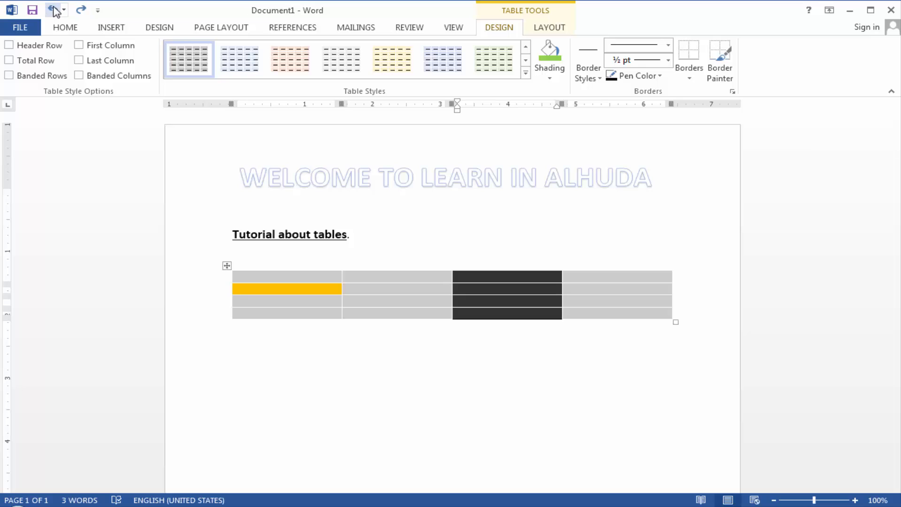
{"action": "left_click", "coordinate": [55, 10]}
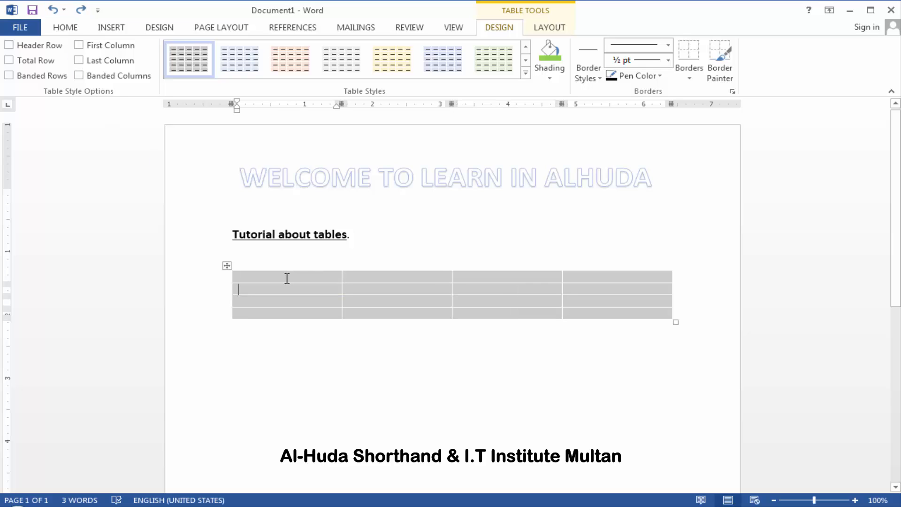
Step: Shade the table's entire first row light green
{"action": "left_click_drag", "start_coordinate": [287, 278], "coordinate": [644, 291]}
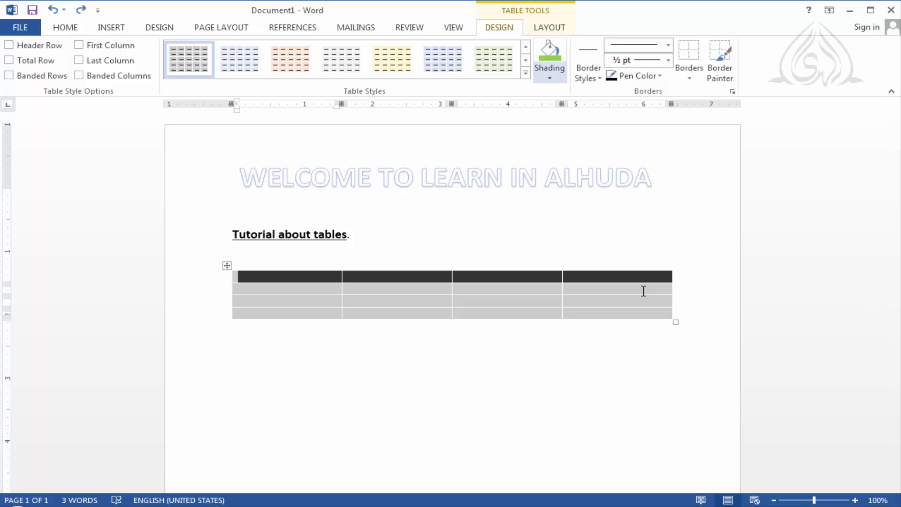
{"action": "left_click", "coordinate": [550, 50]}
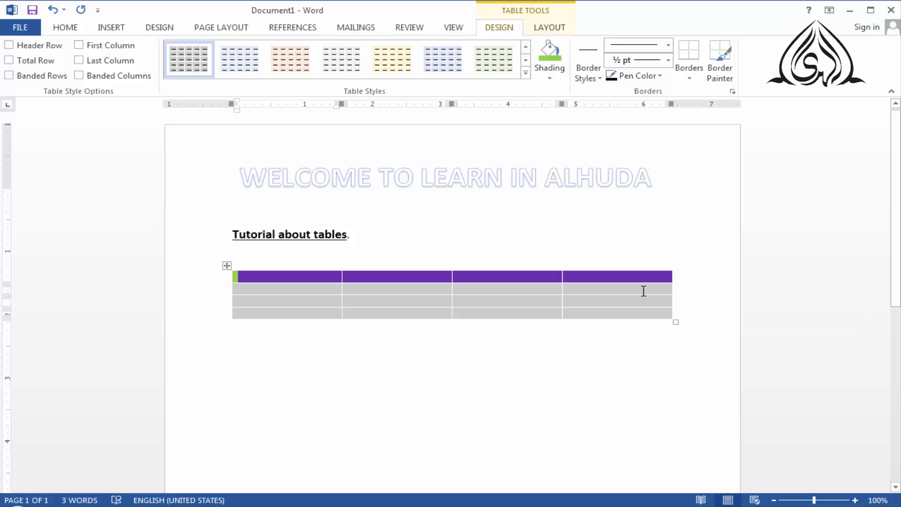
{"action": "left_click", "coordinate": [347, 302]}
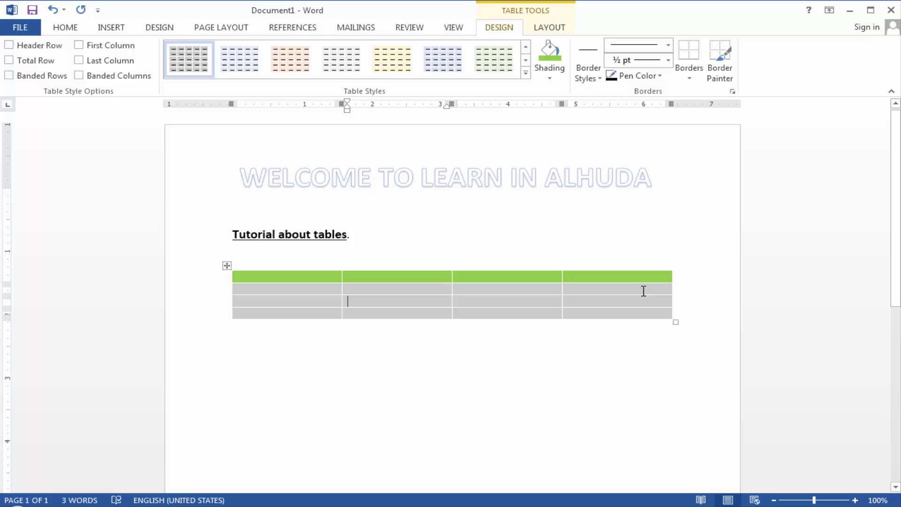
Step: Advance through the table's cells past the last one to append six rows, extending the table to ten rows
{"action": "key", "text": "Tab"}
{"action": "key", "text": "Tab"}
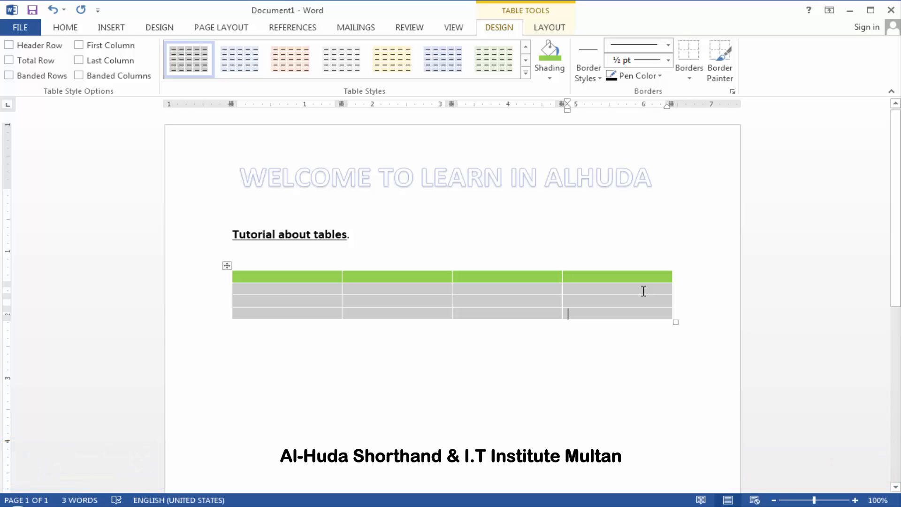
{"action": "key", "text": "Tab"}
{"action": "key", "text": "Tab"}
{"action": "key", "text": "Tab"}
{"action": "key", "text": "Tab"}
{"action": "key", "text": "Tab"}
{"action": "key", "text": "Tab"}
{"action": "key", "text": "Tab"}
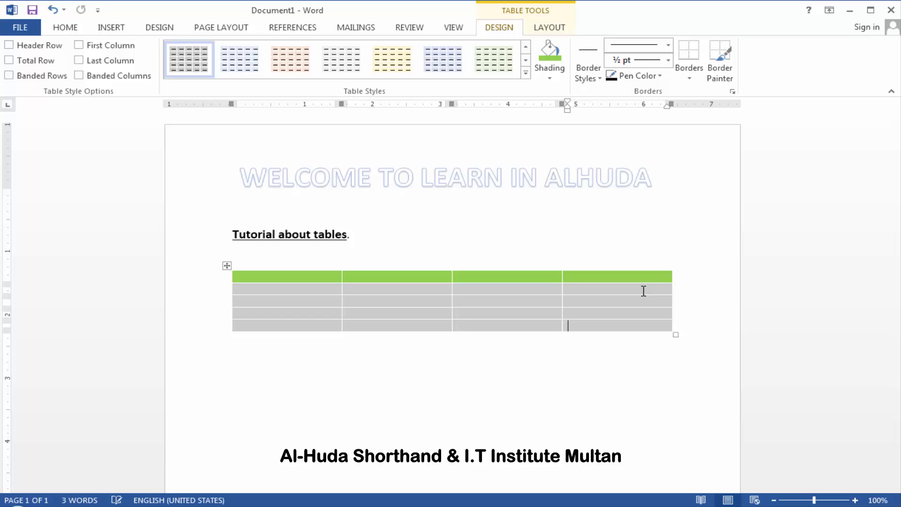
{"action": "key", "text": "Tab"}
{"action": "key", "text": "Tab"}
{"action": "key", "text": "Tab"}
{"action": "key", "text": "Tab"}
{"action": "key", "text": "Tab"}
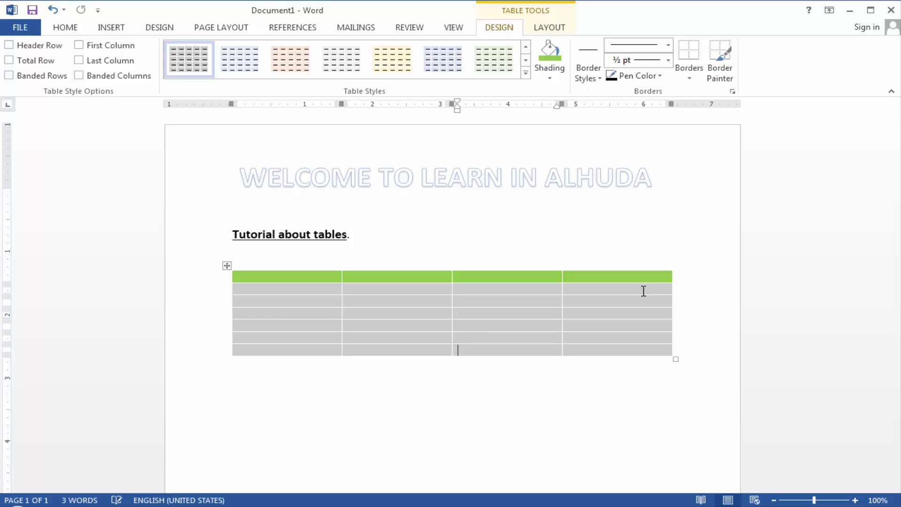
{"action": "key", "text": "Tab"}
{"action": "key", "text": "Tab"}
{"action": "key", "text": "Tab"}
{"action": "key", "text": "Tab"}
{"action": "key", "text": "Tab"}
{"action": "key", "text": "Tab"}
{"action": "key", "text": "Tab"}
{"action": "key", "text": "Tab"}
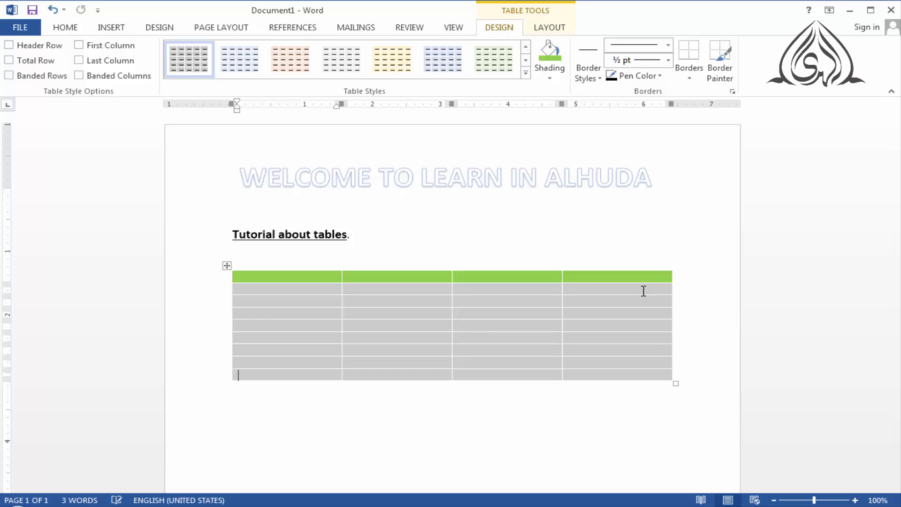
{"action": "key", "text": "Tab"}
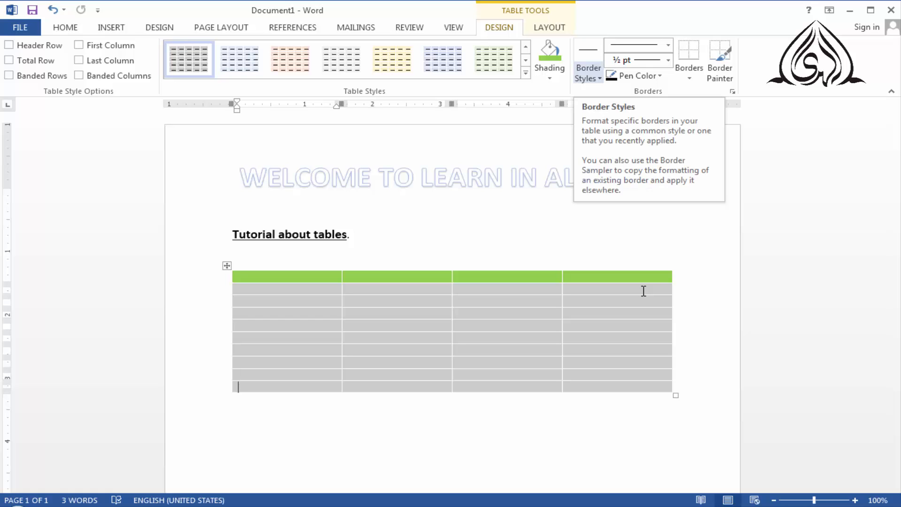
{"action": "left_click", "coordinate": [588, 73]}
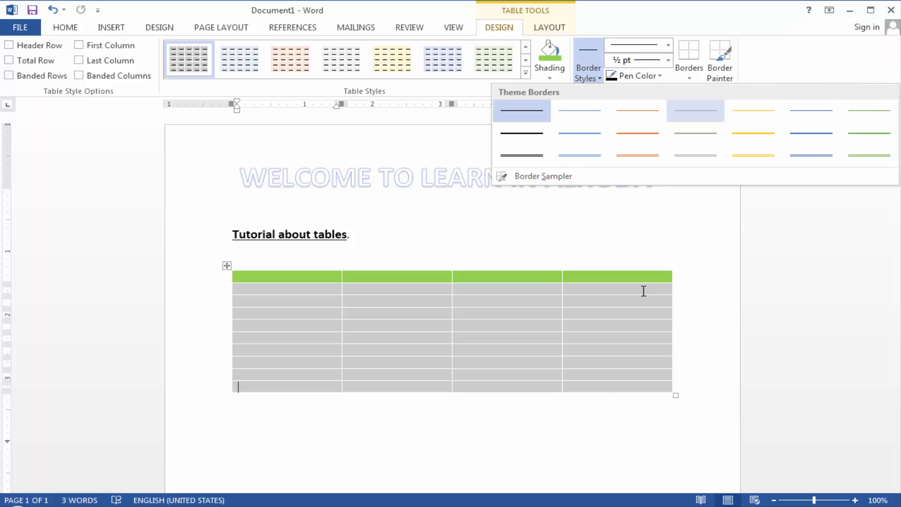
{"action": "key", "text": "Escape"}
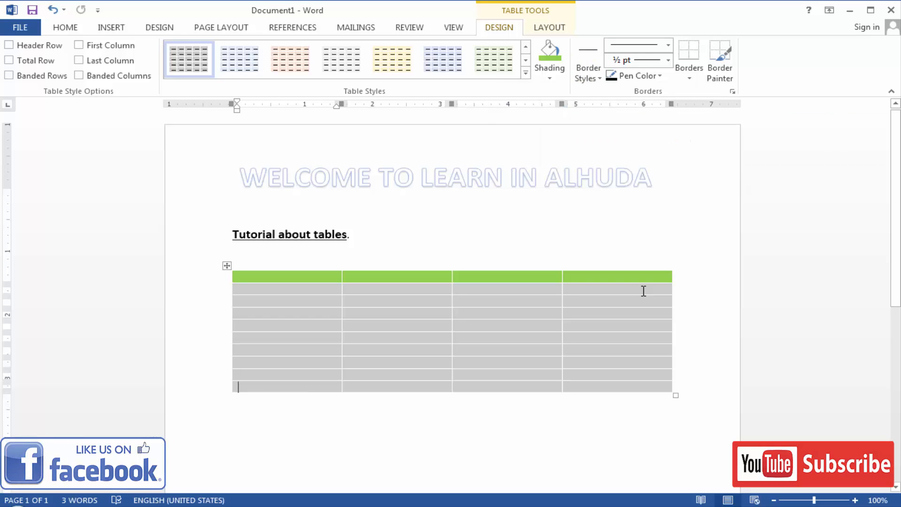
{"action": "left_click", "coordinate": [346, 314]}
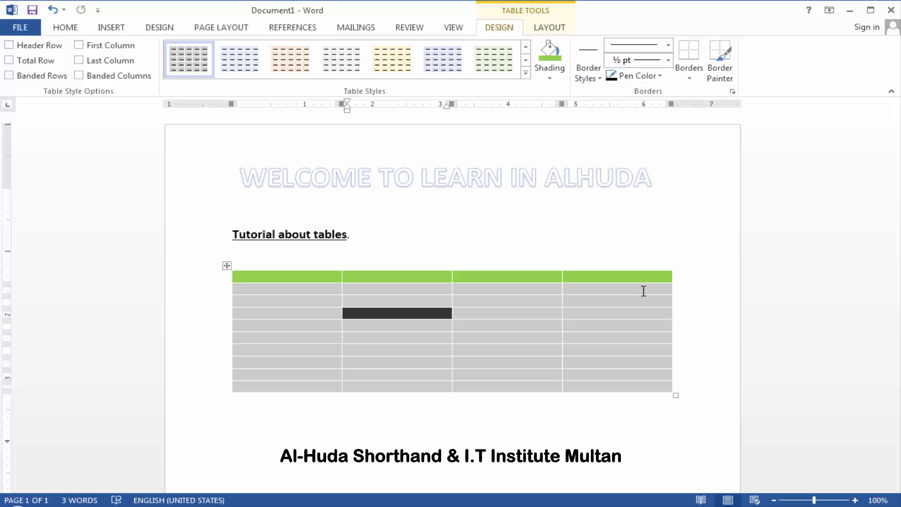
{"action": "left_click", "coordinate": [507, 300]}
Step: Set the border pen color to standard light blue and paint the border below the third row in the third and fourth columns
{"action": "left_click", "coordinate": [640, 76]}
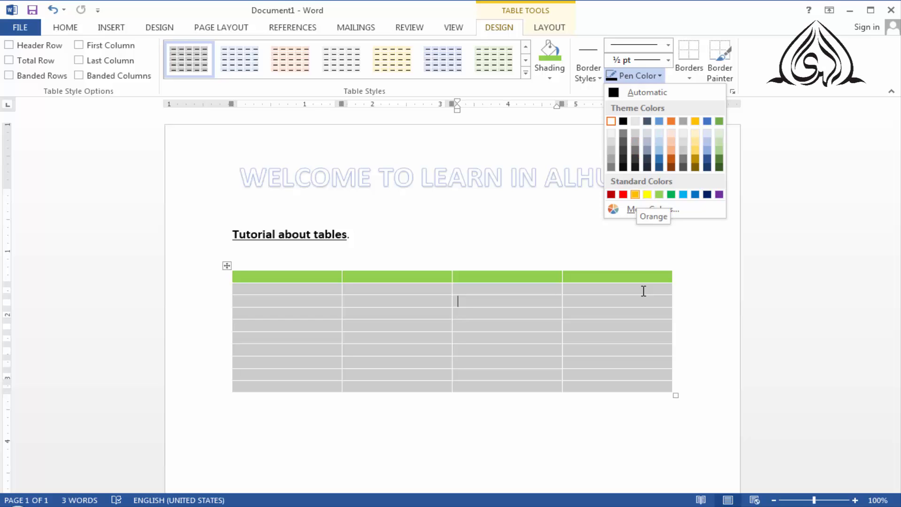
{"action": "left_click", "coordinate": [683, 194]}
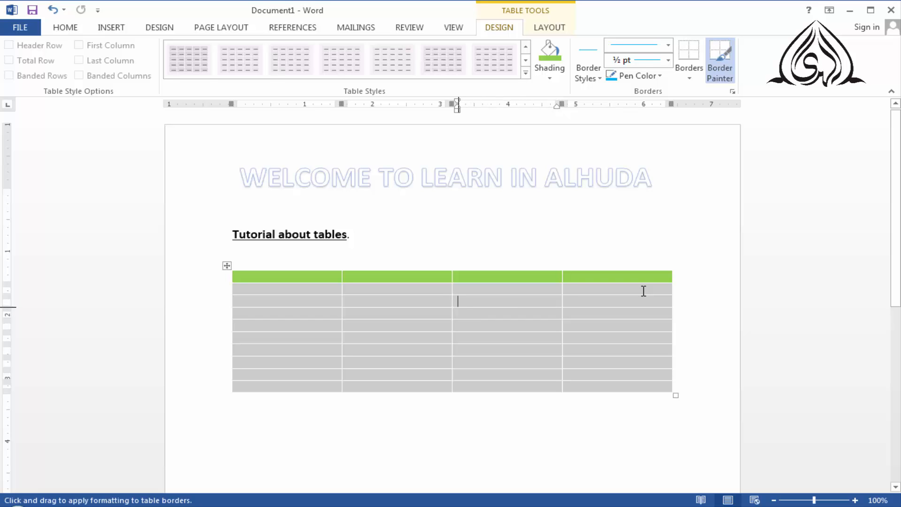
{"action": "left_click", "coordinate": [459, 307]}
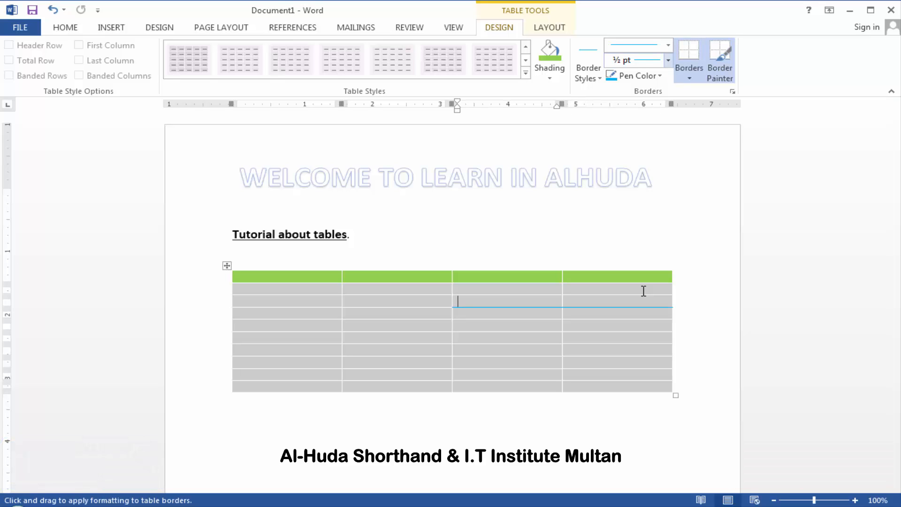
Step: Set the border weight to 3 pt, paint the border below the fifth row's second cell and leave the Border Painter
{"action": "left_click", "coordinate": [668, 59]}
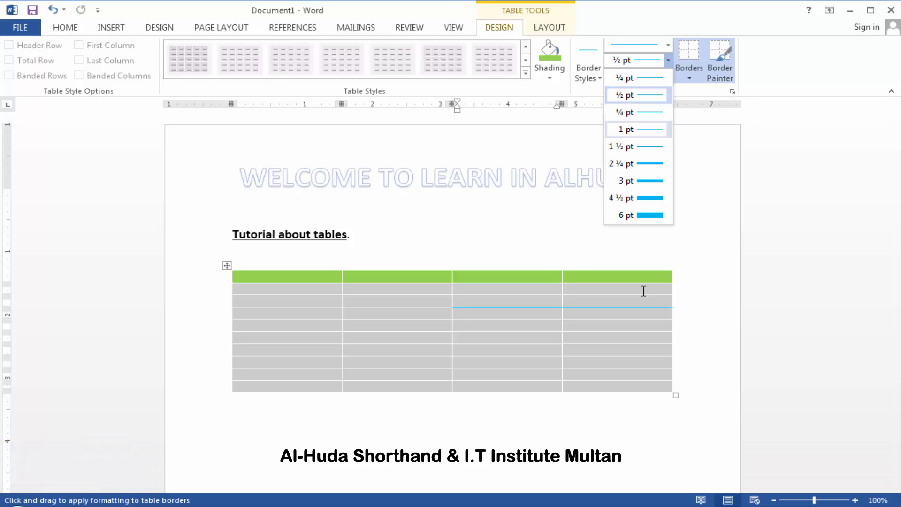
{"action": "left_click", "coordinate": [638, 180]}
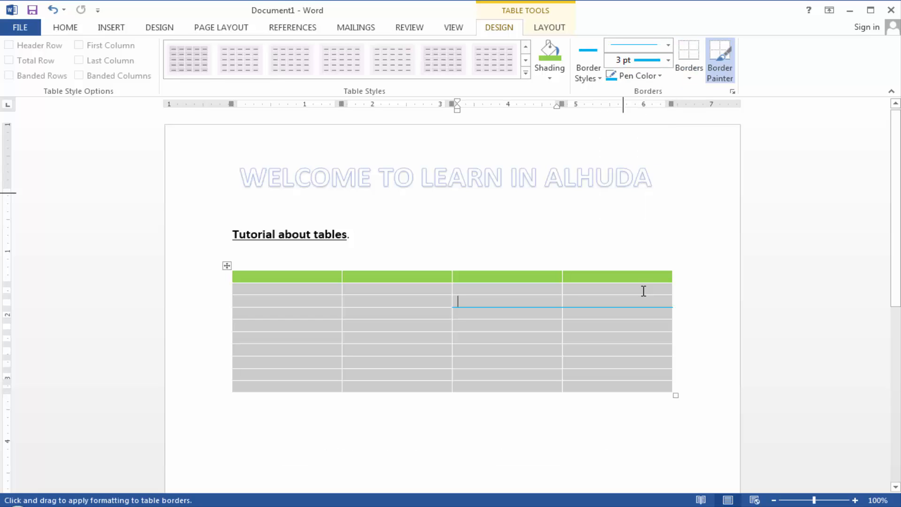
{"action": "left_click", "coordinate": [365, 332]}
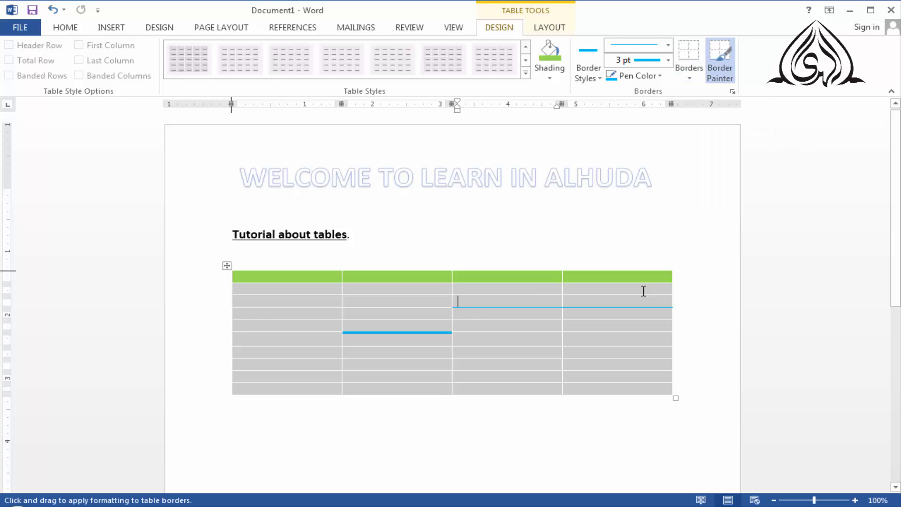
{"action": "key", "text": "Escape"}
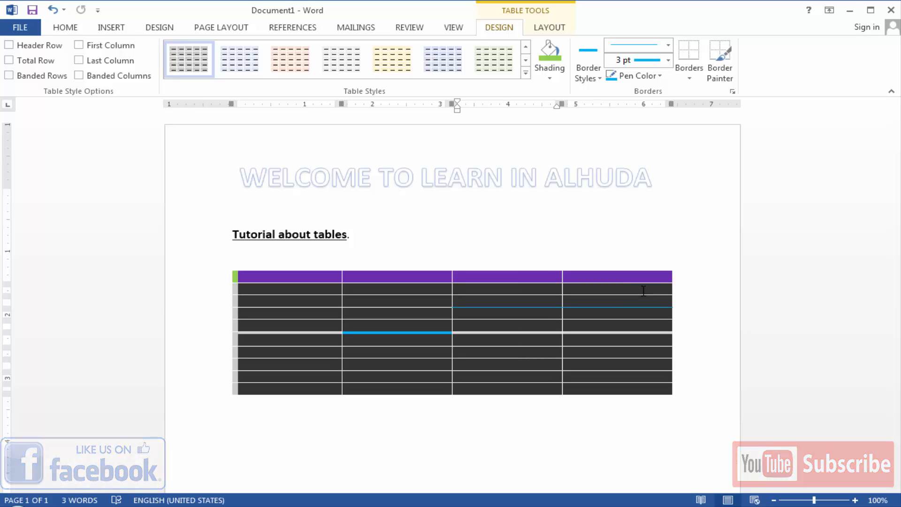
Step: Remove all borders from the whole table with the No Border option
{"action": "left_click", "coordinate": [689, 73]}
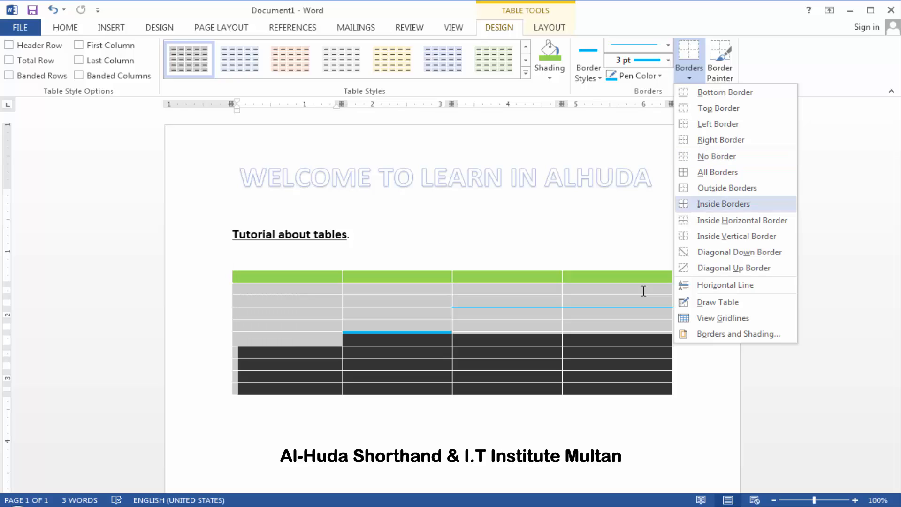
{"action": "key", "text": "Up"}
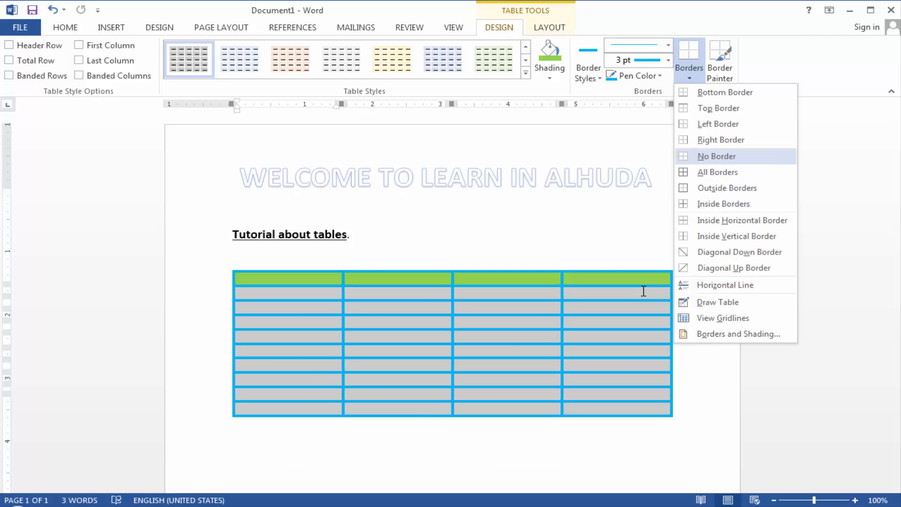
{"action": "key", "text": "Return"}
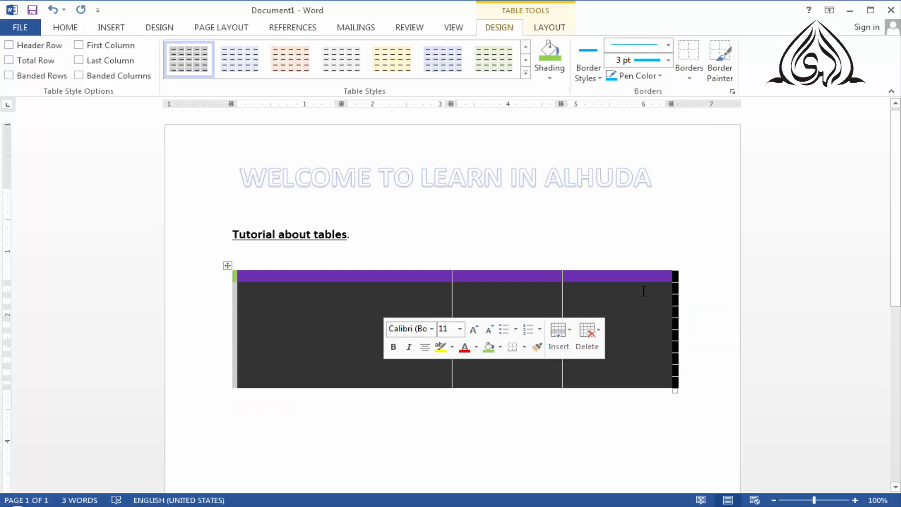
Step: Enter "kljkllkljkl" in the sixth row's third cell and "hkhkkjhk" in the fifth row's fourth cell
{"action": "left_click", "coordinate": [399, 306]}
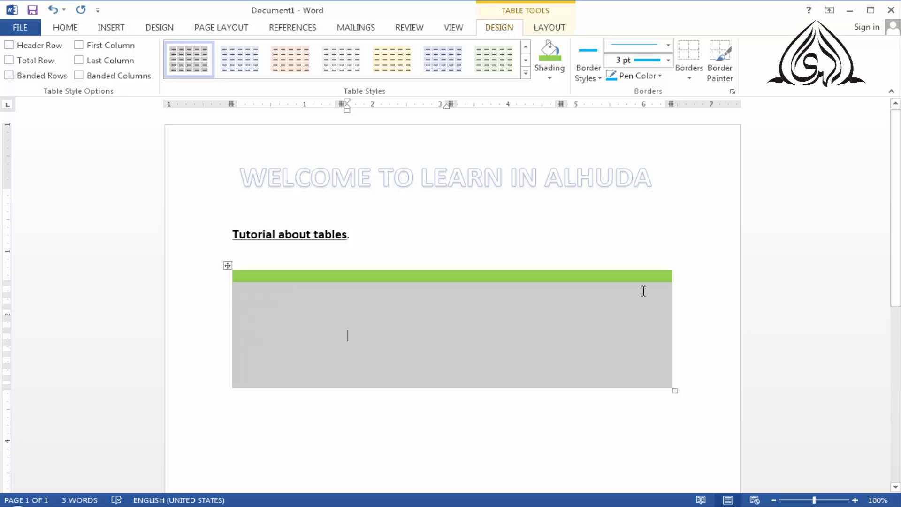
{"action": "key", "text": "Right"}
{"action": "type", "text": "kljkllkljkl"}
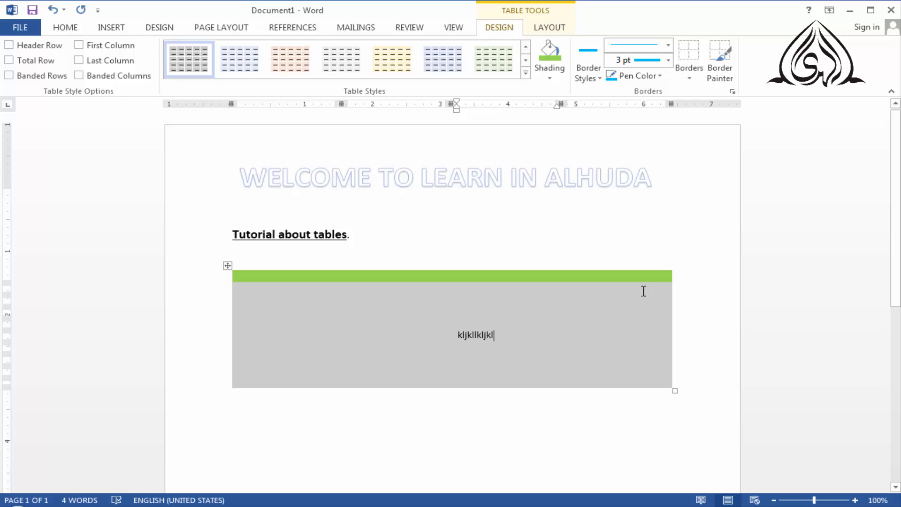
{"action": "key", "text": "Tab"}
{"action": "type", "text": "hkhkkjhk"}
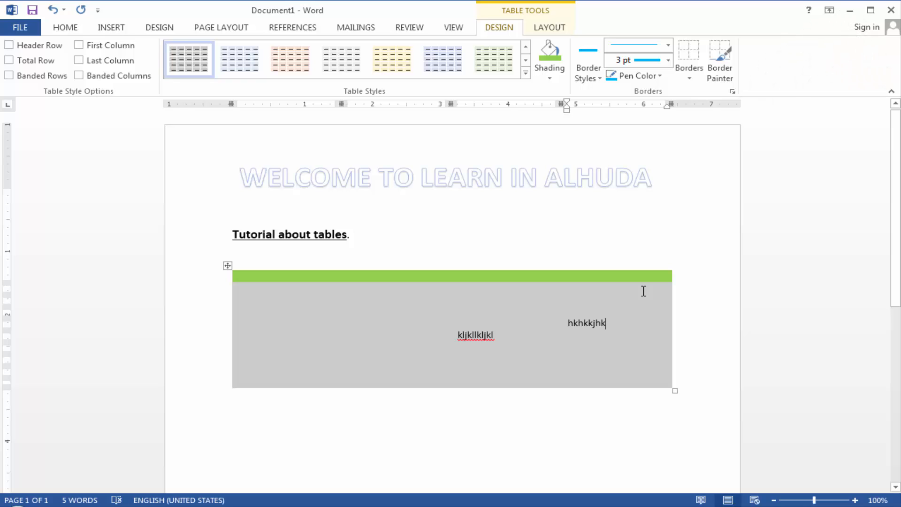
Step: Try Inside Borders, Outside Borders and All Borders on the whole table, settling on No Border
{"action": "left_click", "coordinate": [228, 266]}
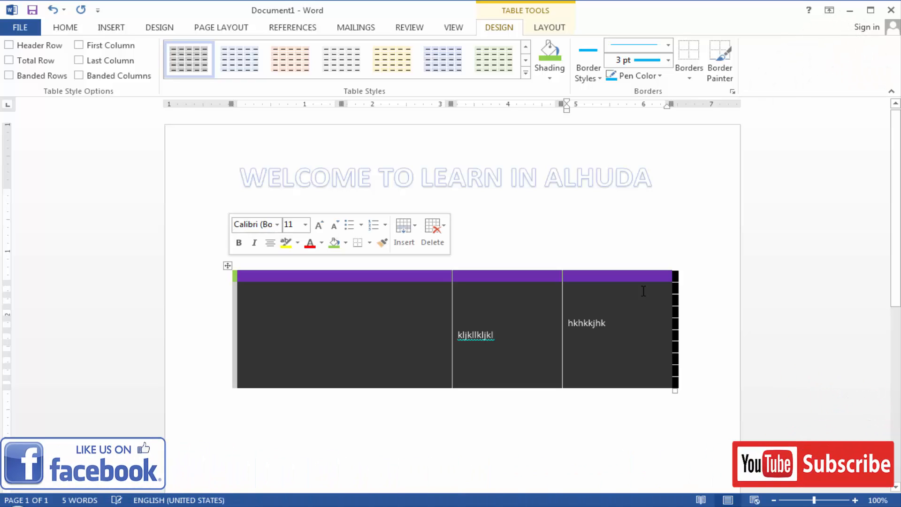
{"action": "left_click", "coordinate": [688, 72]}
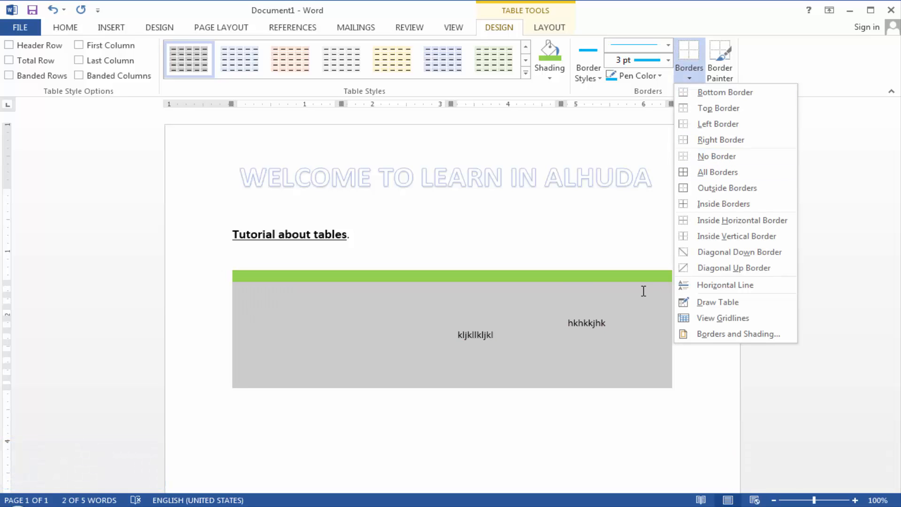
{"action": "left_click", "coordinate": [717, 172]}
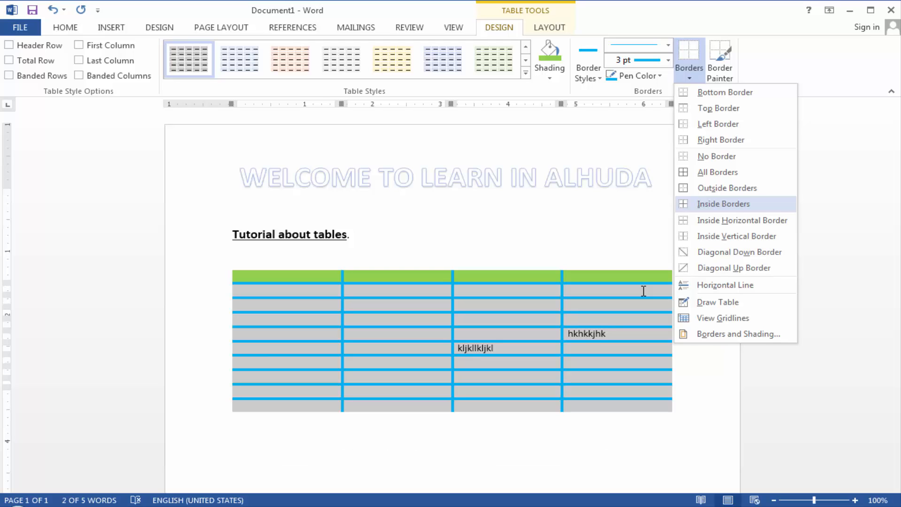
{"action": "key", "text": "Up"}
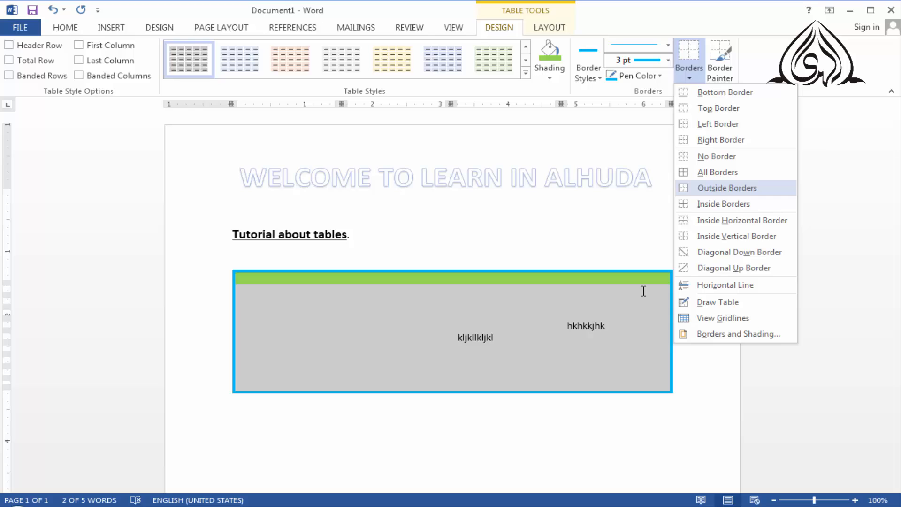
{"action": "key", "text": "Up"}
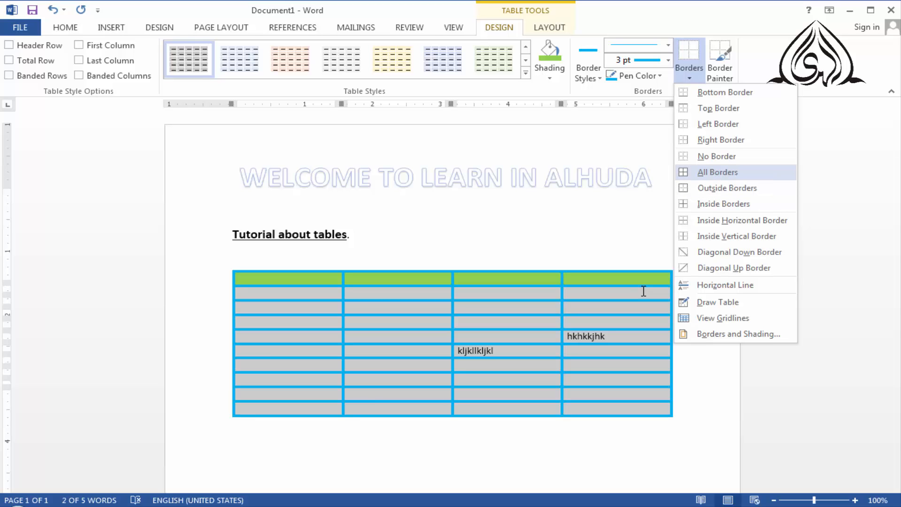
{"action": "key", "text": "Up"}
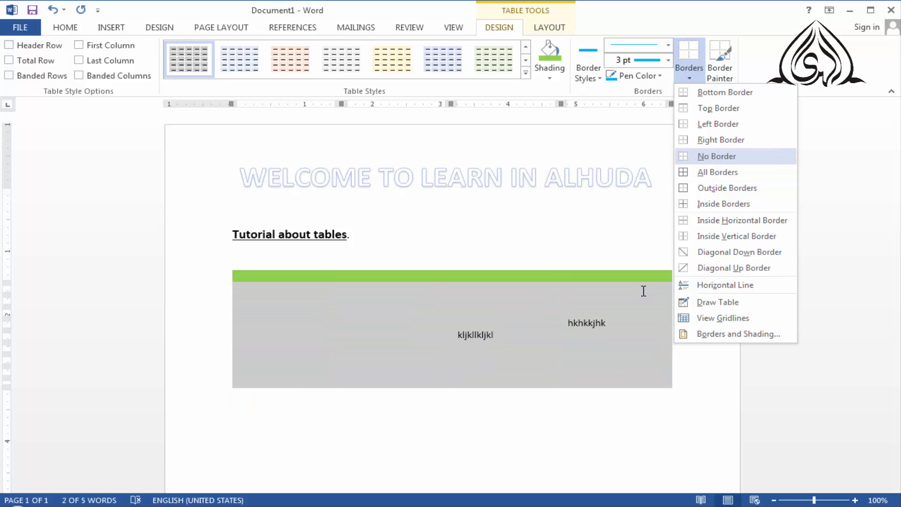
{"action": "key", "text": "Return"}
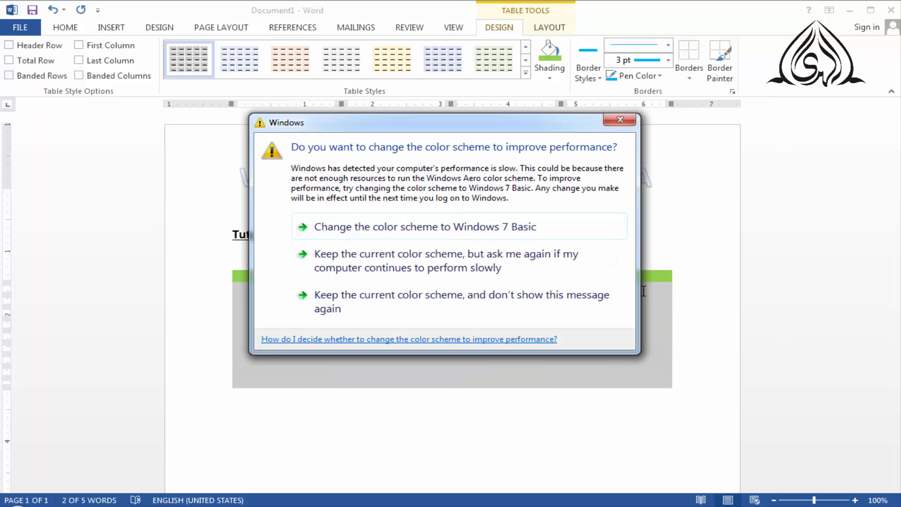
Step: Dismiss the Windows color scheme dialog and open the border options for the whole table
{"action": "left_click", "coordinate": [619, 119]}
{"action": "left_click", "coordinate": [688, 73]}
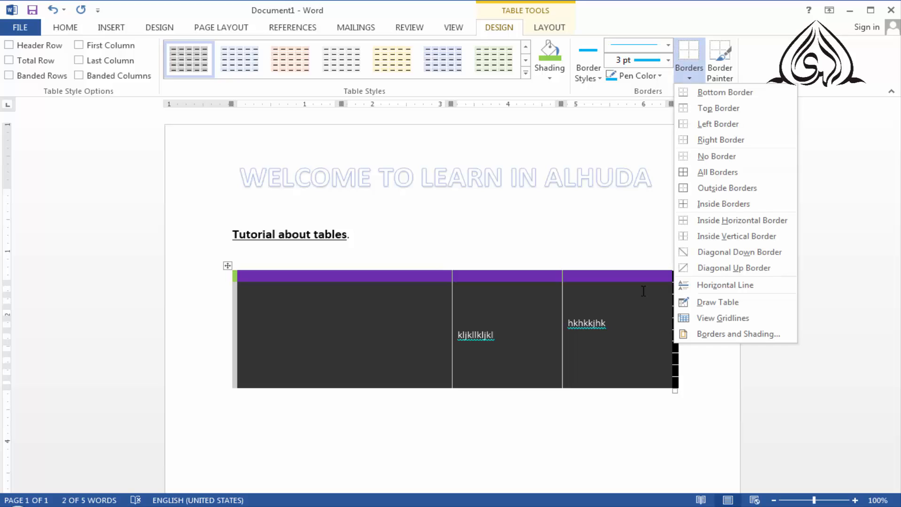